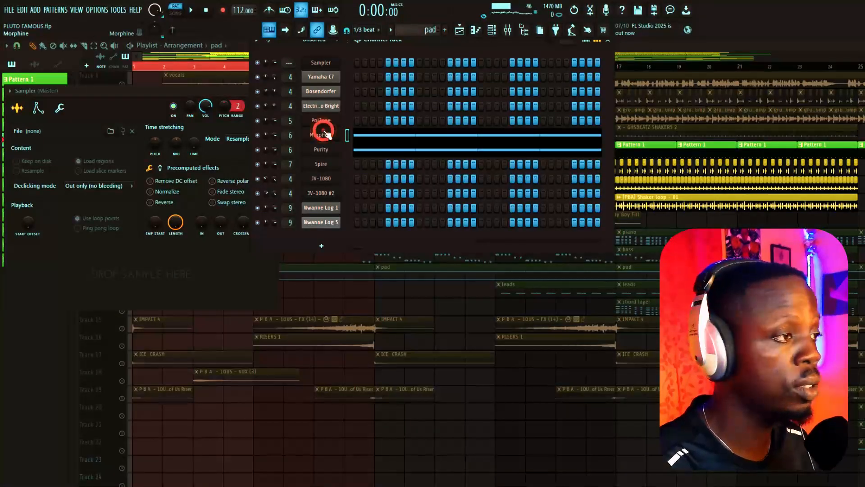
Examine the presets of the pad pattern's Morphine and Purity instruments, closing each plugin after viewing.
click(325, 134)
click(79, 170)
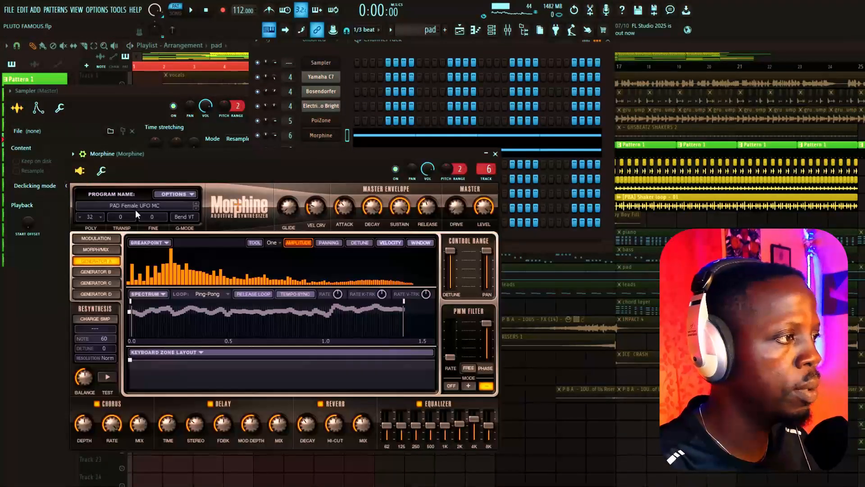
click(497, 153)
click(320, 150)
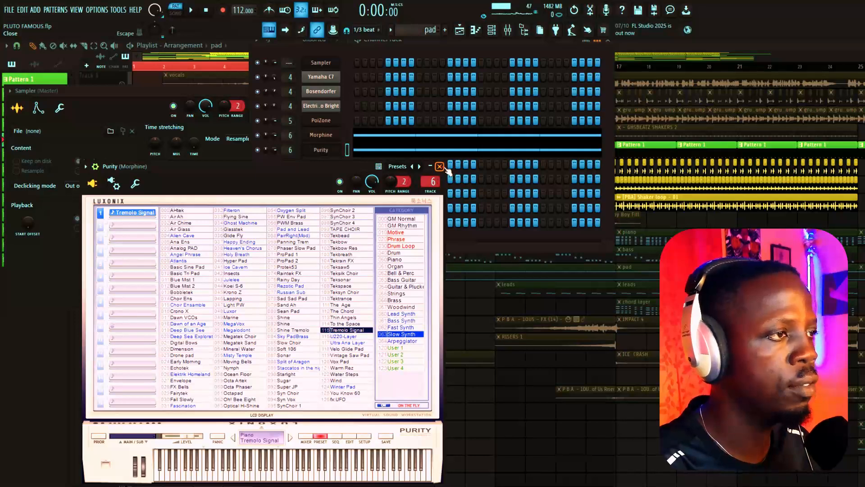
click(440, 167)
Examine the Kickstart 2, Fruity Stereo Enhancer and Fruity Parametric EQ 2 effects on the Morphine mixer track.
click(508, 31)
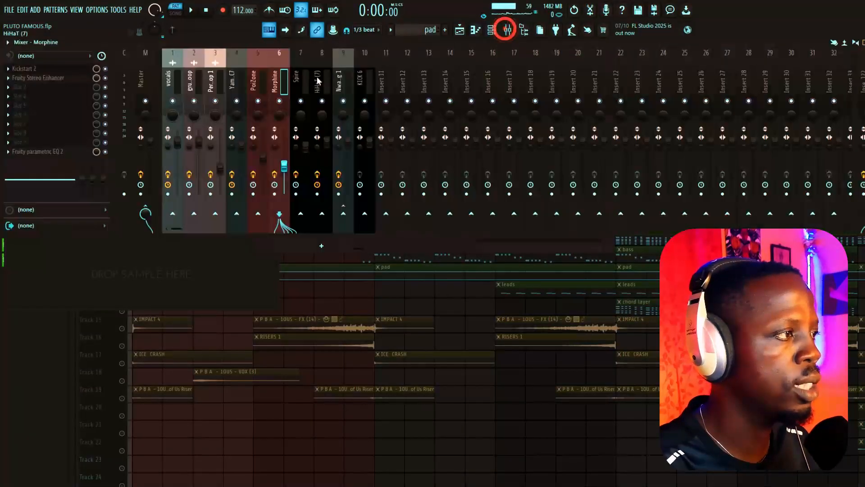
click(54, 70)
click(54, 71)
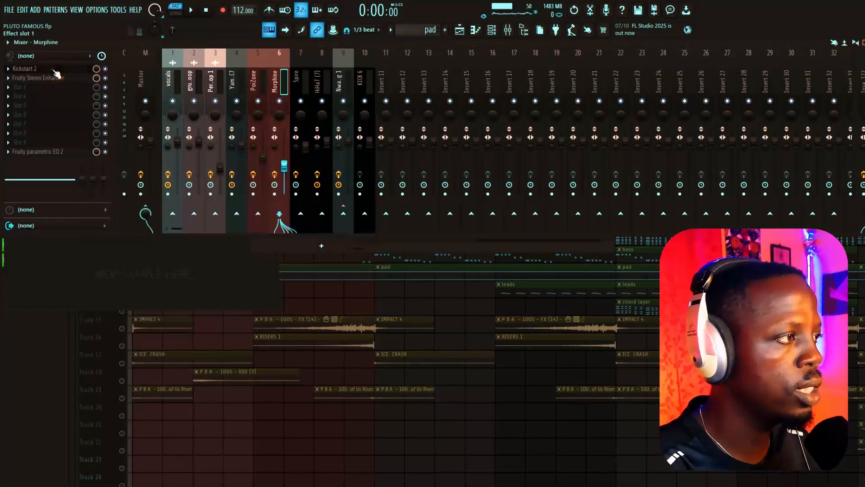
click(52, 78)
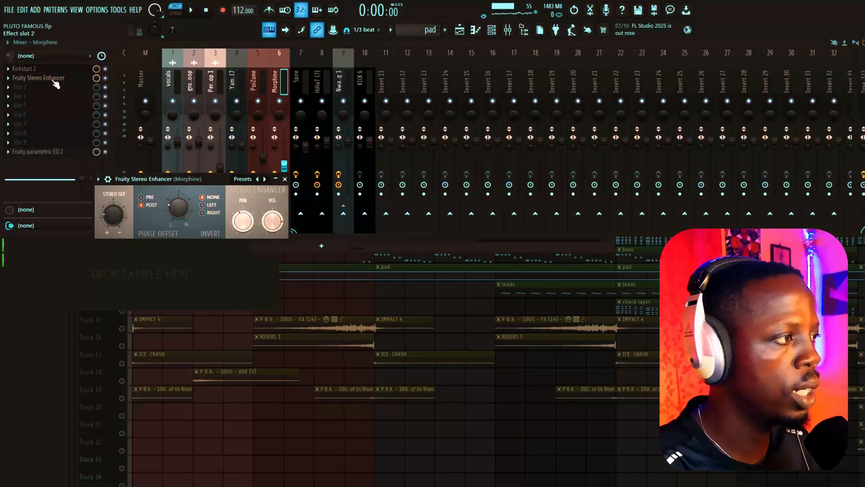
click(54, 79)
click(57, 153)
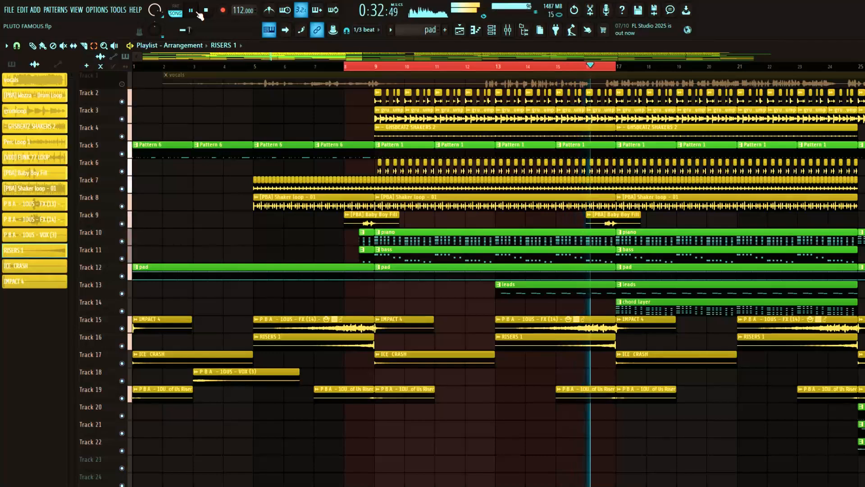
Stop the arrangement playback and close the piano roll with the Yamaha C7 chord notes.
click(207, 11)
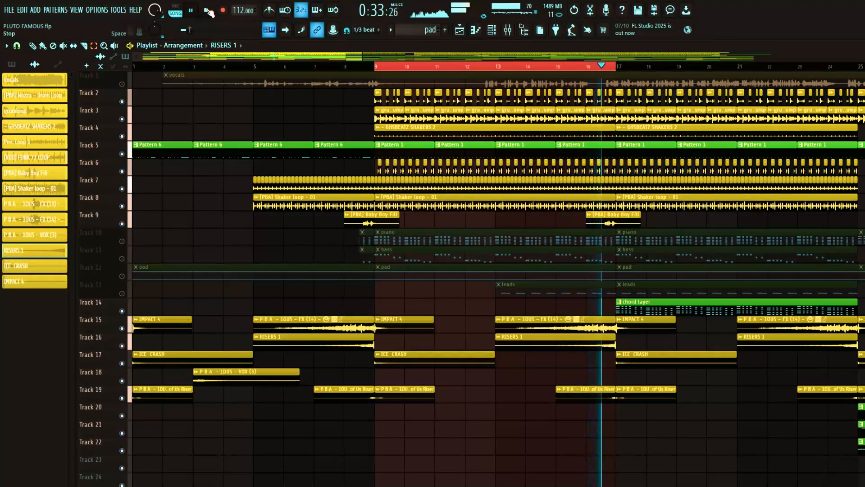
click(208, 11)
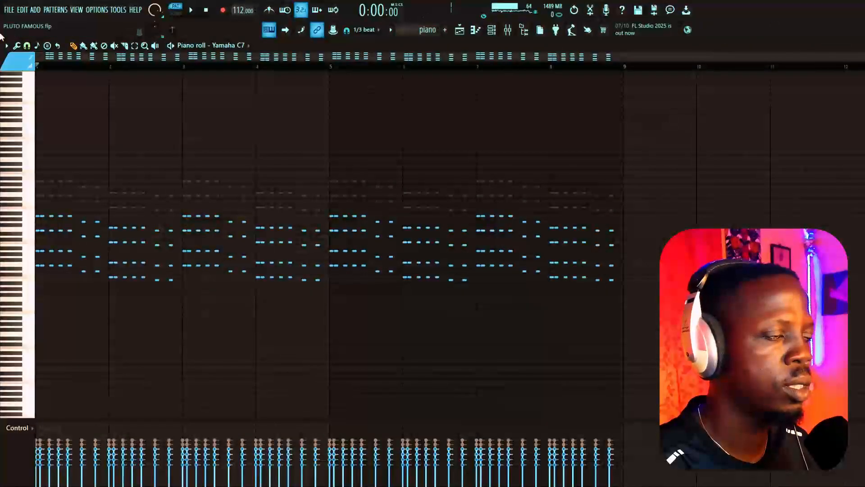
key(Escape)
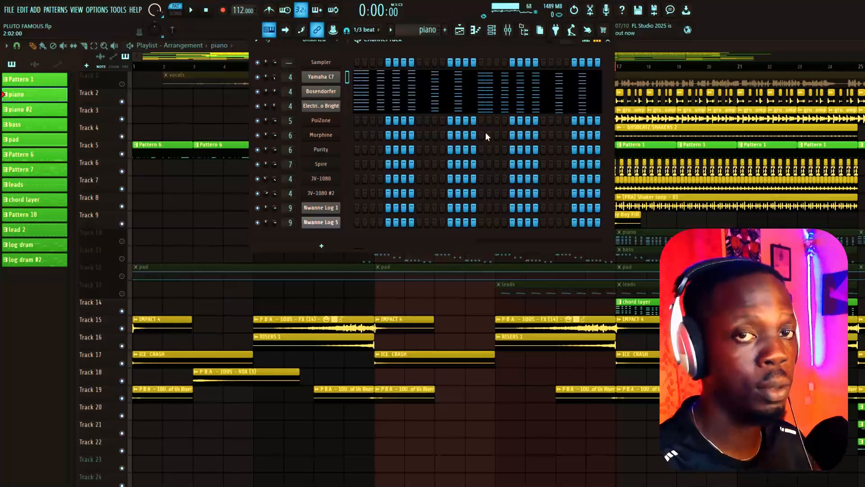
Examine the FLEX presets of the piano pattern's three channels: Yamaha C7, Bosendorfer and Electric Piano Bright.
click(334, 80)
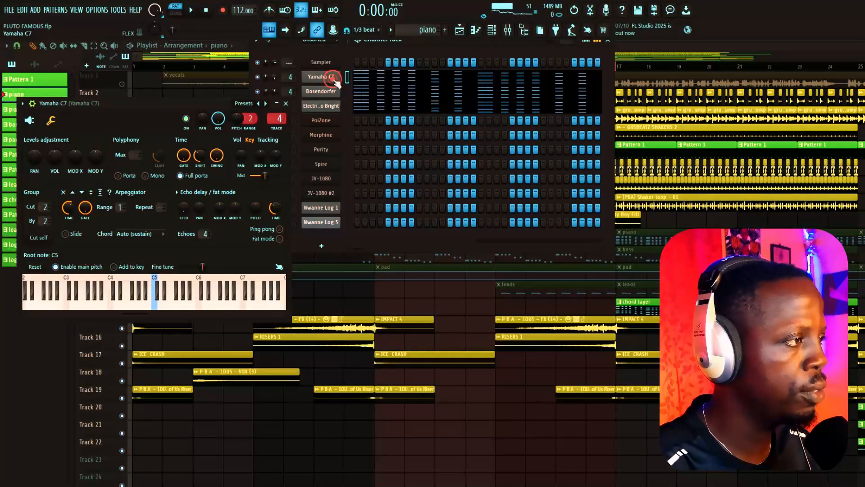
click(29, 120)
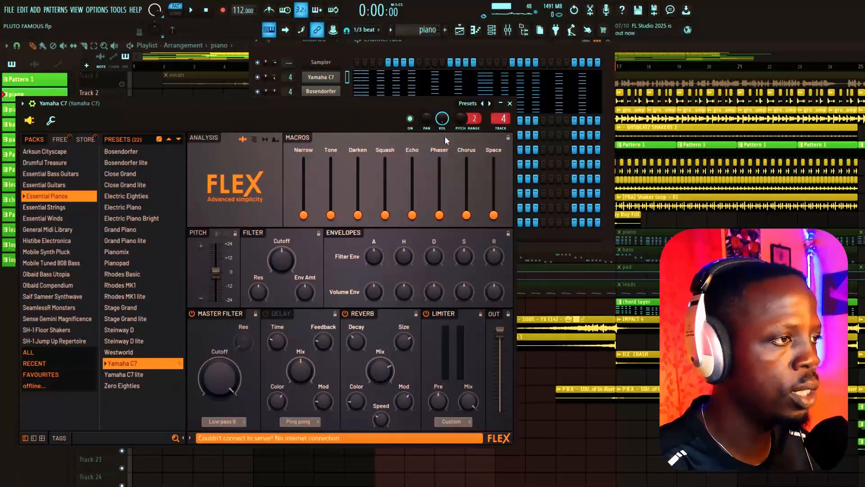
click(511, 103)
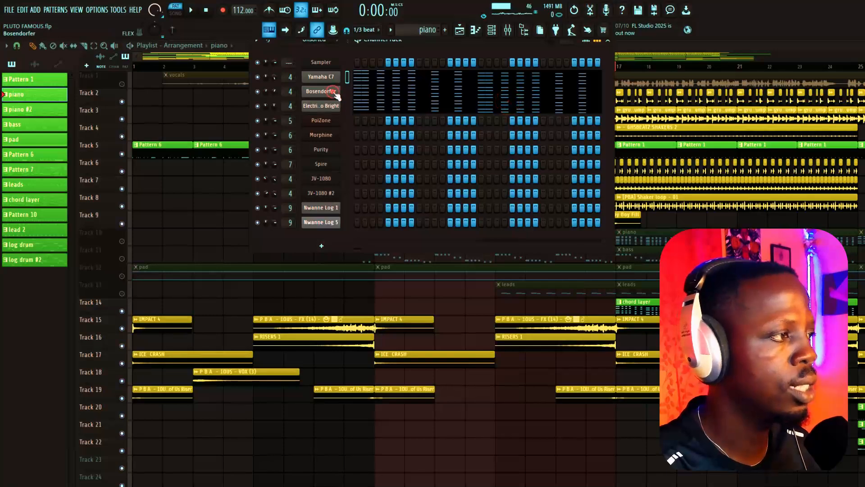
click(334, 92)
click(43, 133)
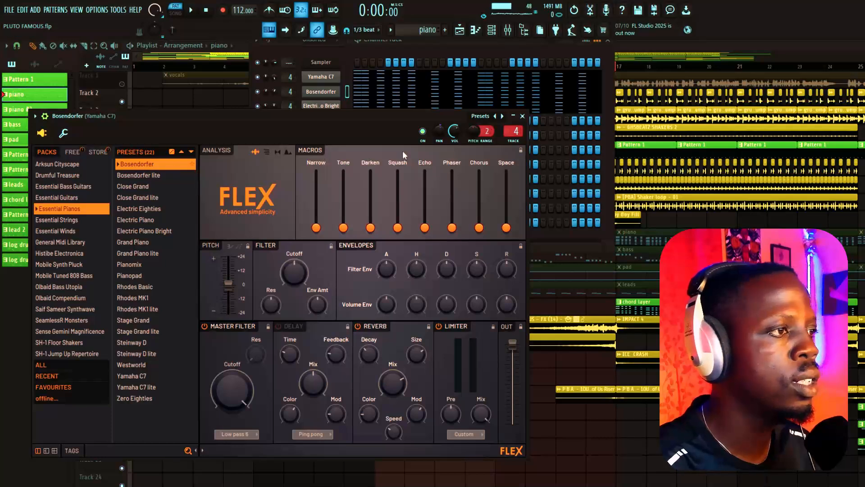
click(523, 117)
click(322, 106)
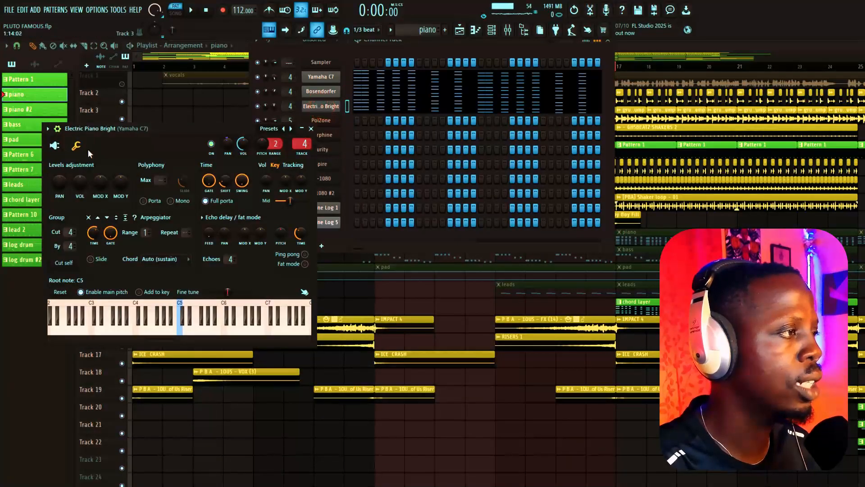
click(54, 146)
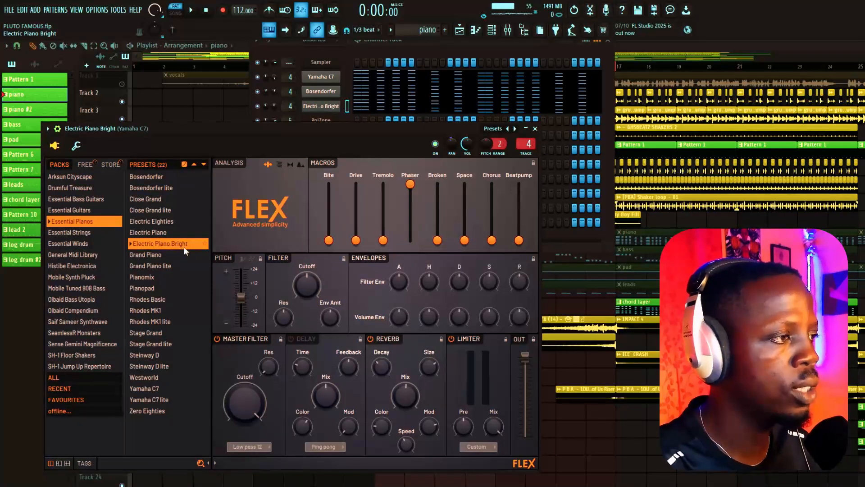
click(535, 129)
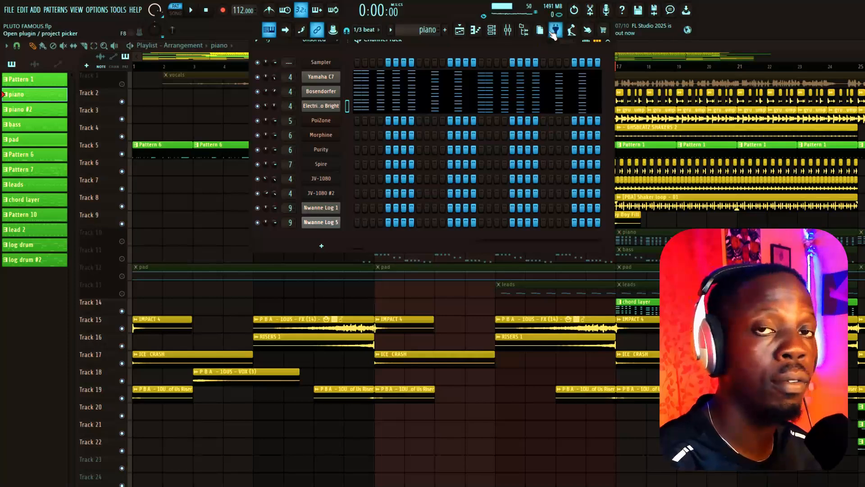
Examine the Fruity Chorus, Murda Melodies, Fruity Stereo Enhancer and Fruity Parametric EQ 2 effects on the Yamaha C7 mixer track.
click(507, 31)
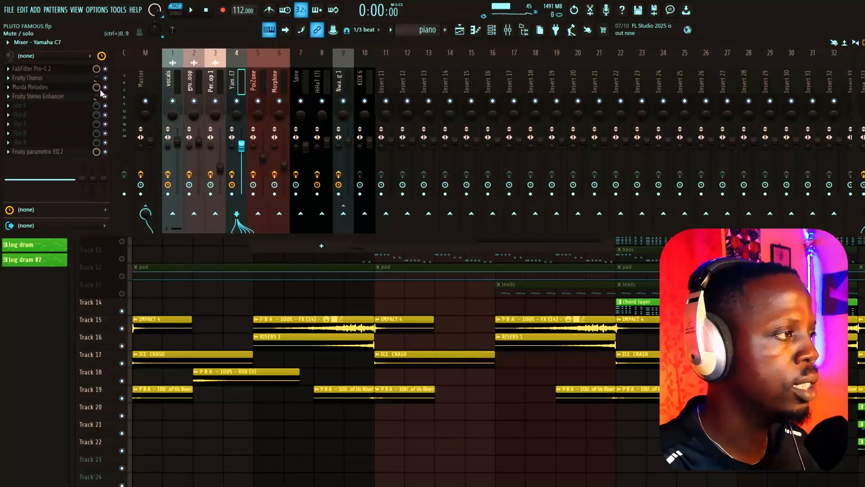
click(36, 78)
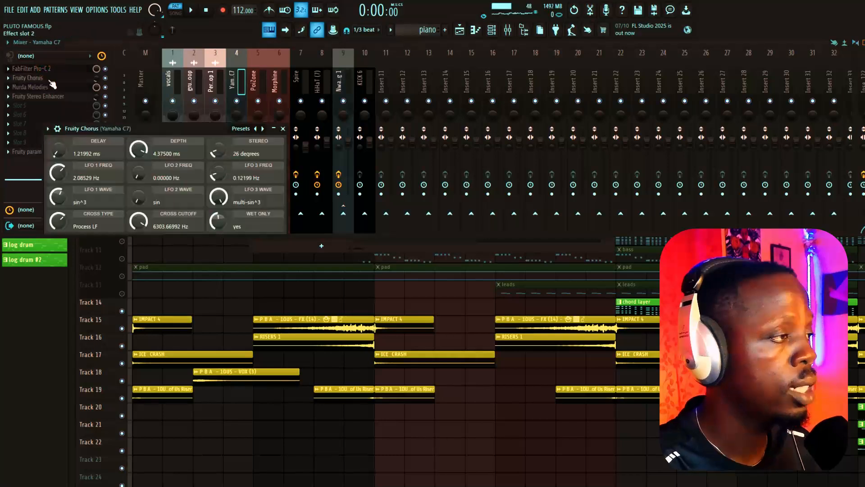
click(48, 79)
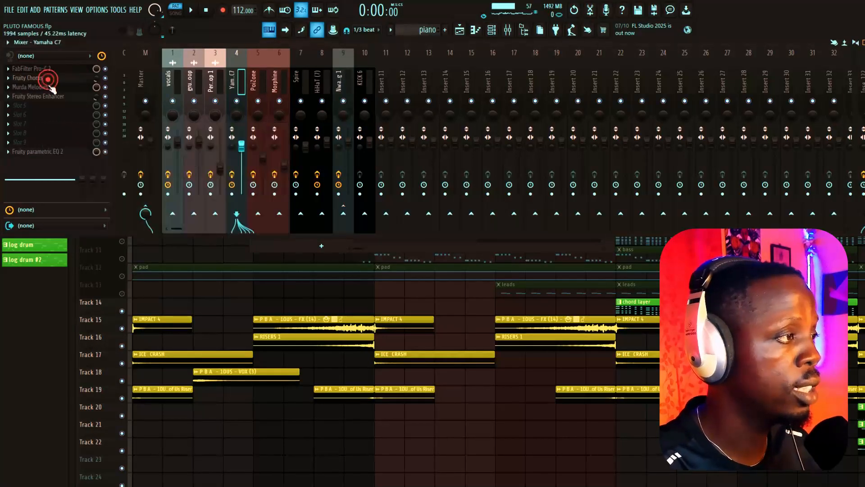
click(48, 86)
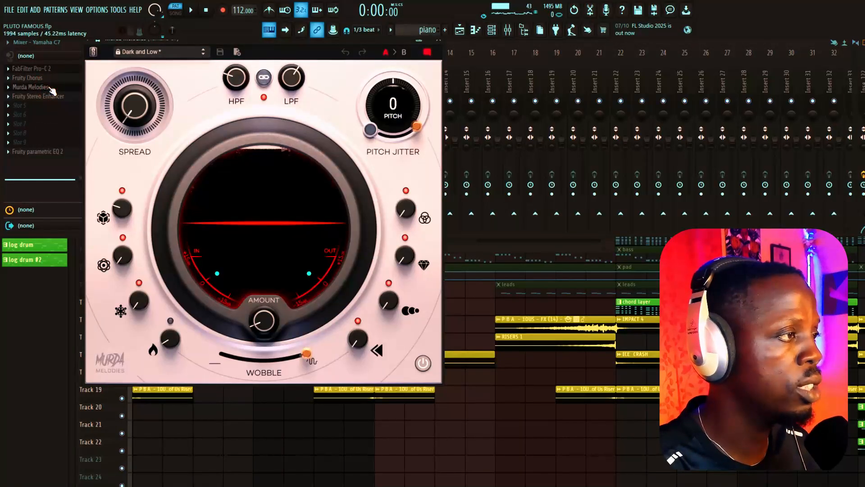
click(440, 41)
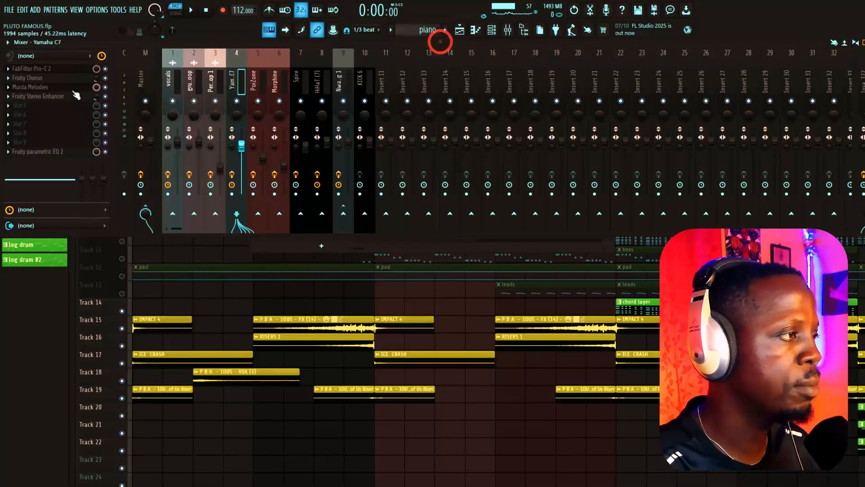
click(60, 97)
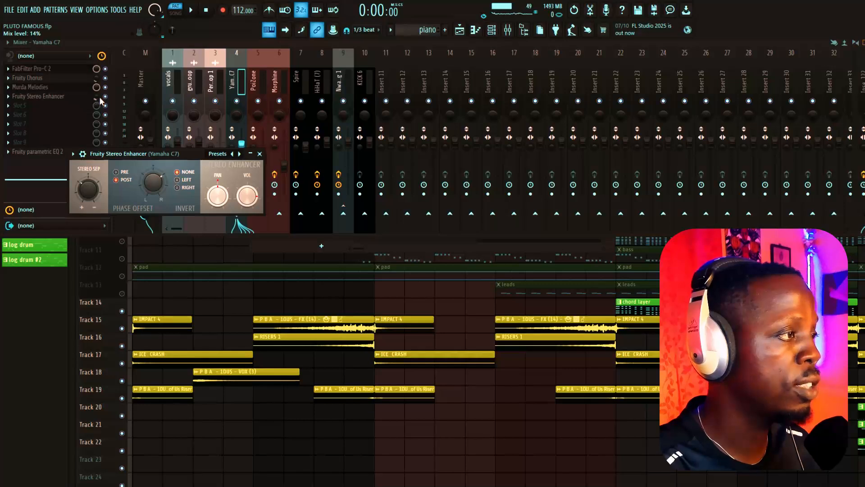
click(70, 95)
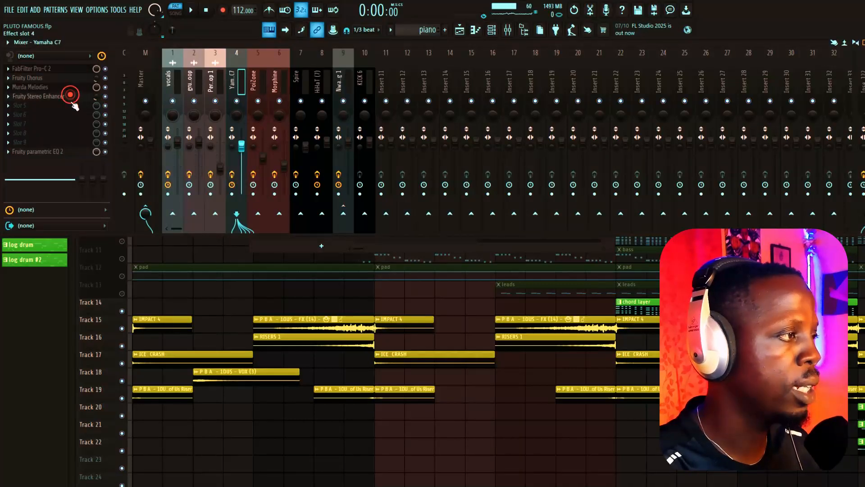
click(60, 151)
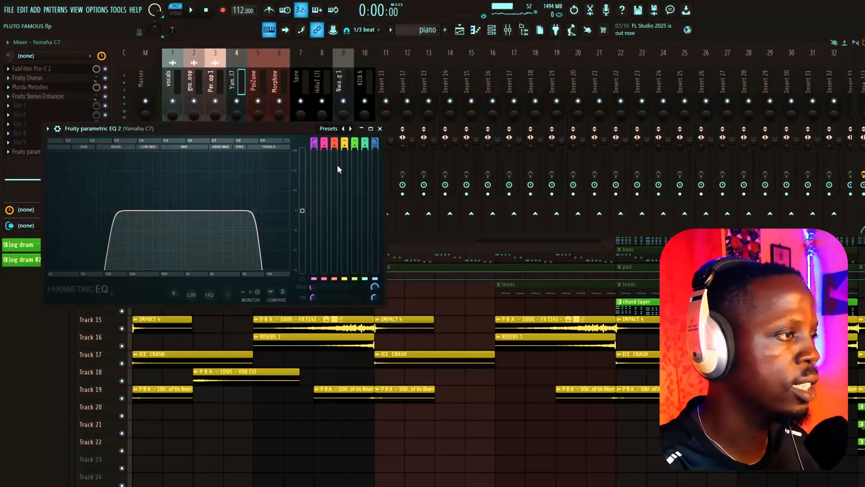
click(380, 129)
key(F9)
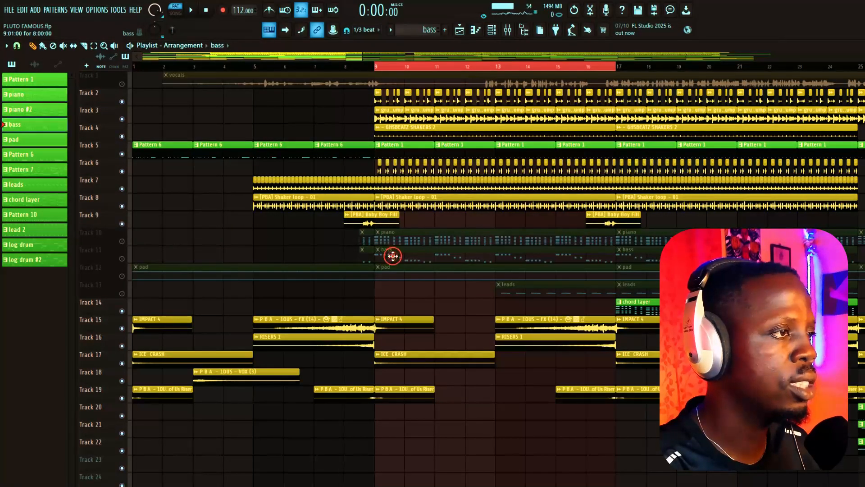
Examine the bass pattern's notes in the piano roll and the preset of its PoiZone instrument.
click(492, 29)
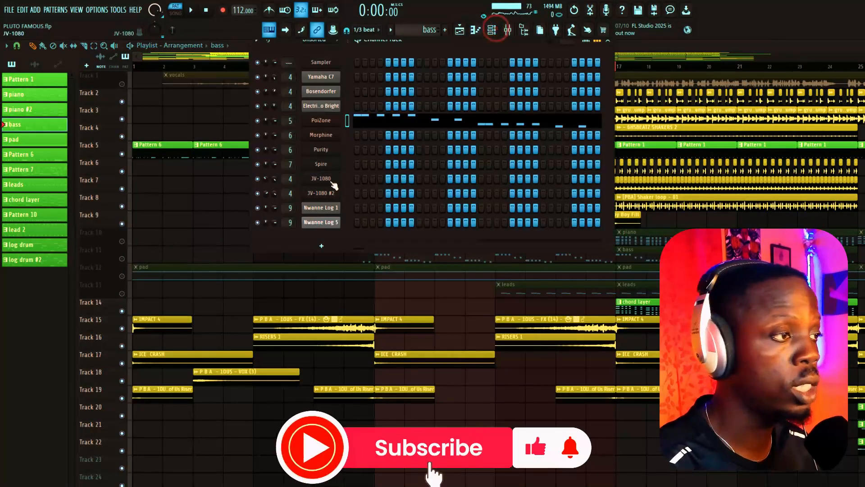
click(368, 125)
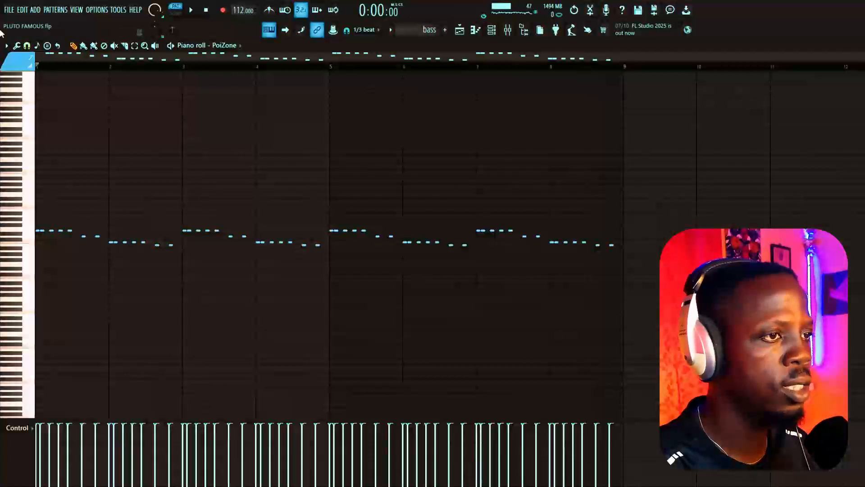
key(Escape)
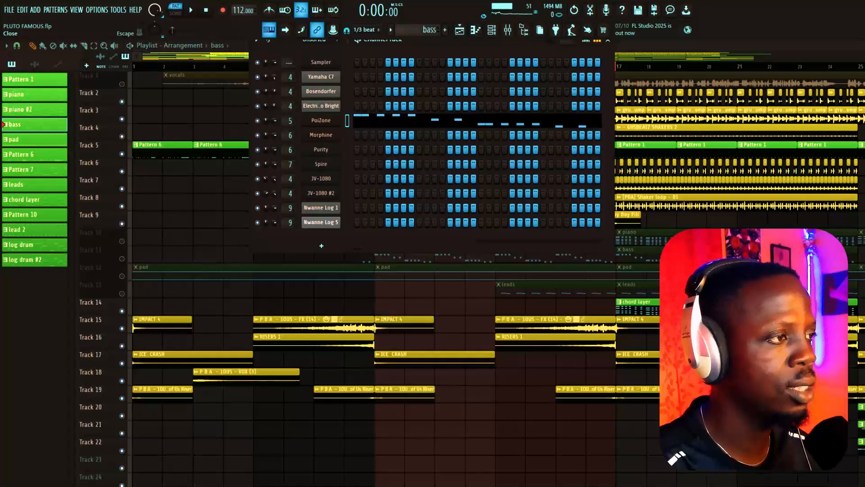
click(328, 122)
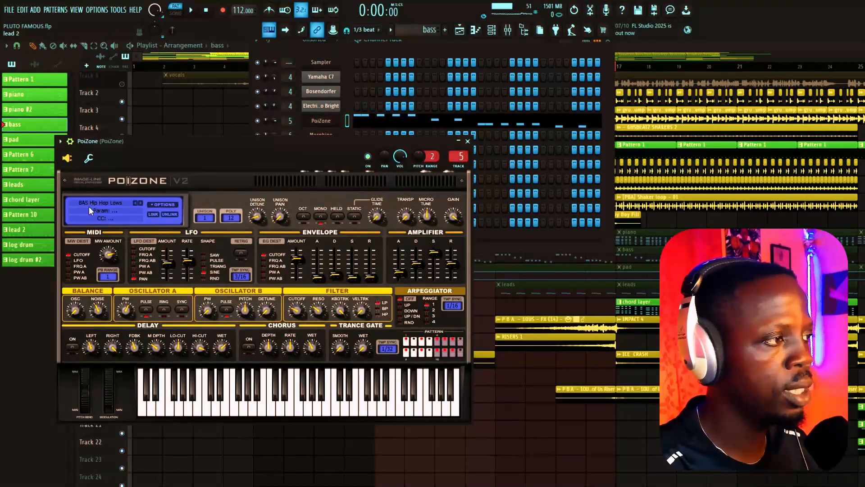
click(467, 141)
Examine the Fruity Parametric EQ 2 on the PoiZone bass mixer track.
click(508, 31)
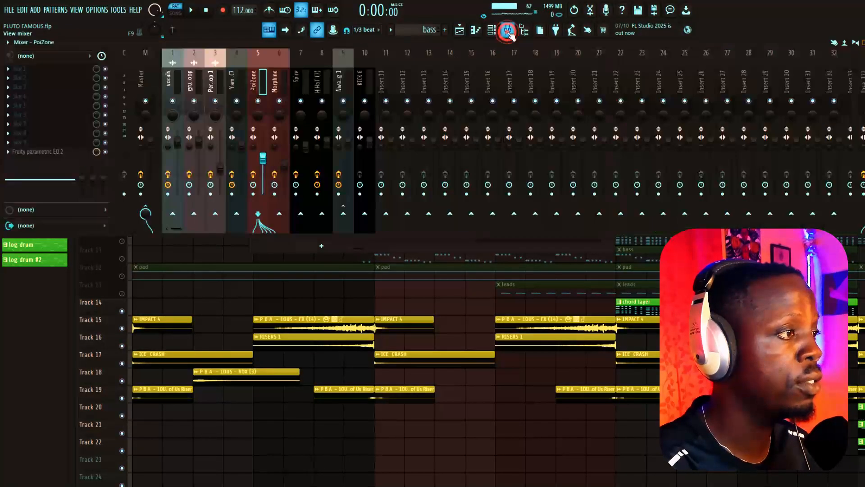
click(508, 31)
click(508, 30)
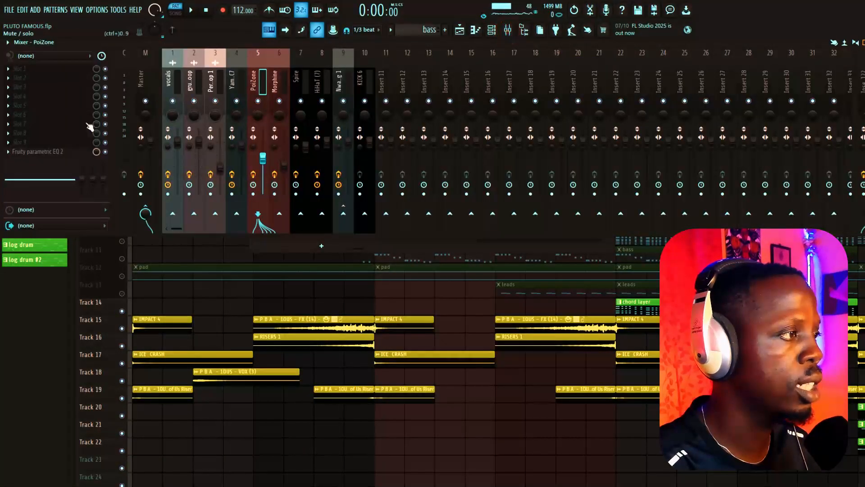
click(56, 154)
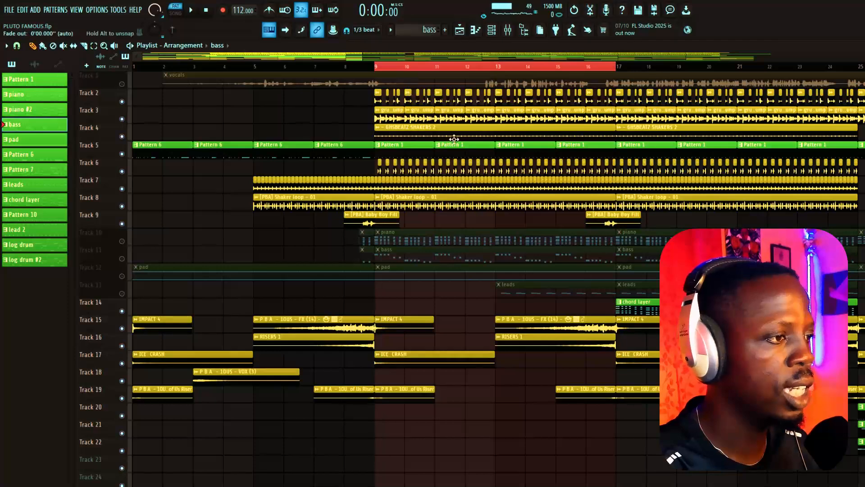
Examine the leads pattern's notes in the piano roll and open its Spire instrument to view the preset.
click(554, 295)
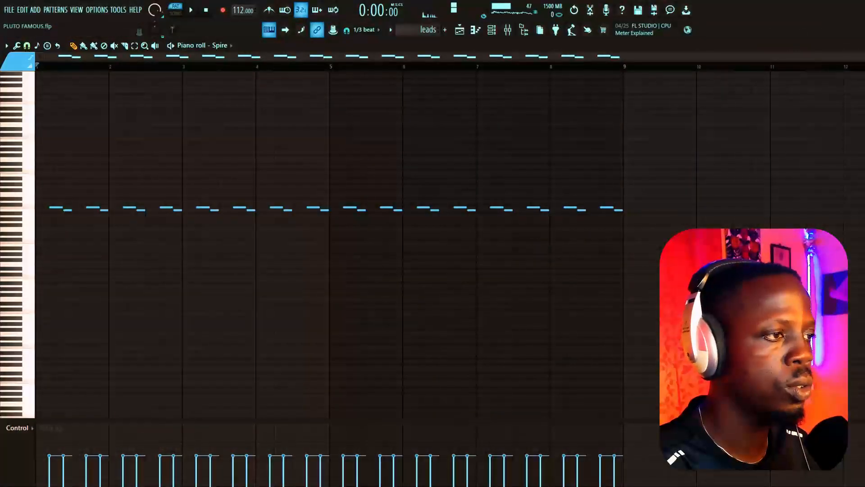
key(F6)
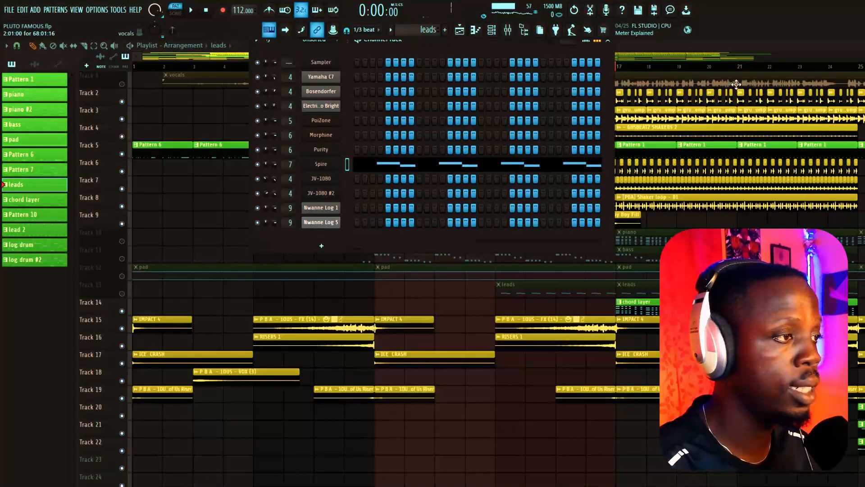
click(325, 165)
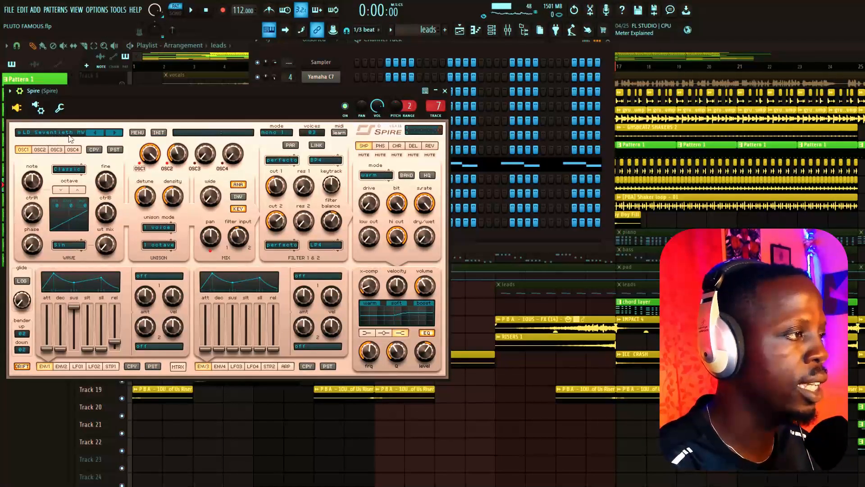
Examine the Kickstart 2, Fruity Flangus and Hyper Chorus effects on the Spire mixer track.
click(445, 91)
click(507, 35)
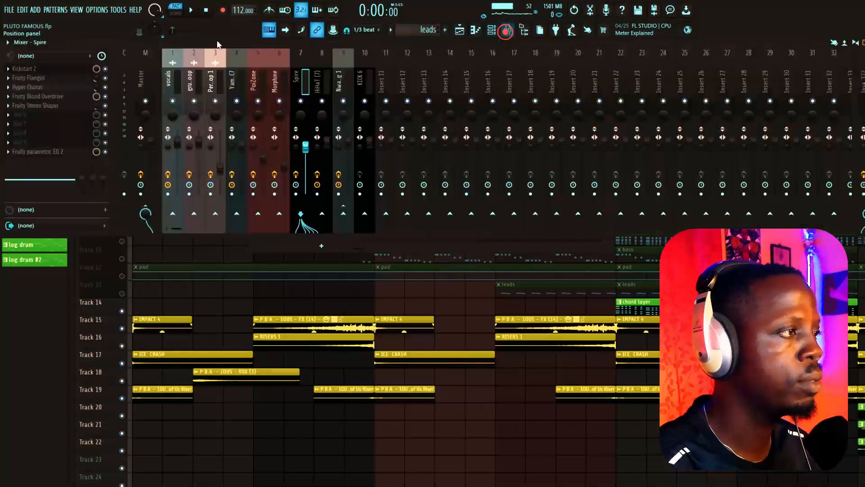
double_click(47, 69)
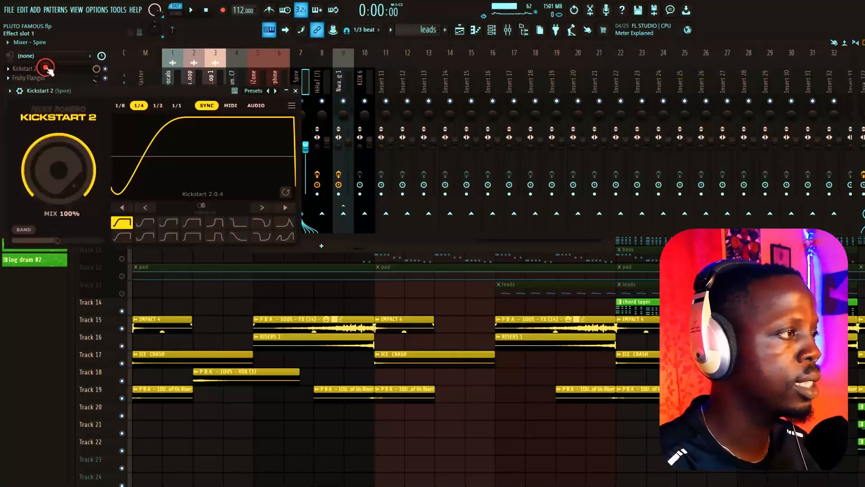
click(46, 69)
click(45, 81)
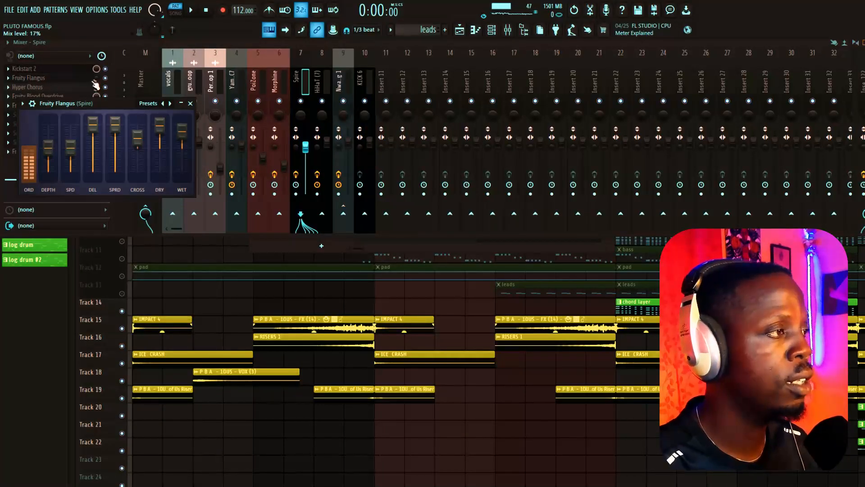
click(52, 81)
click(51, 87)
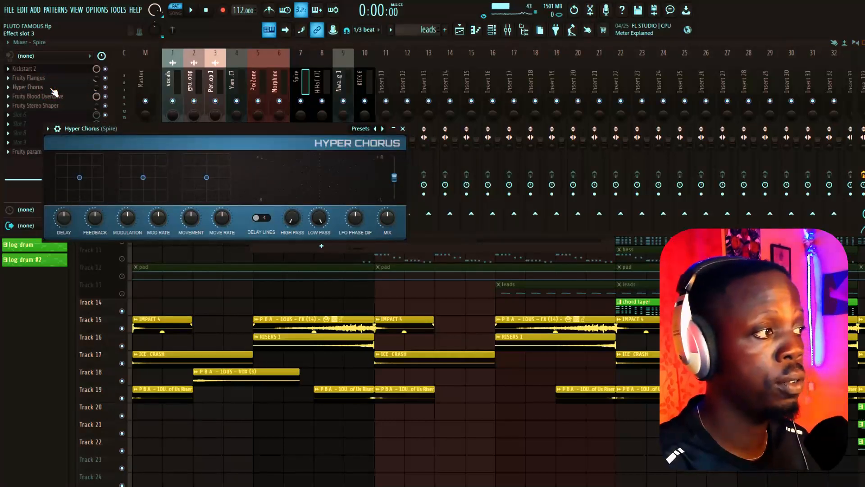
click(87, 88)
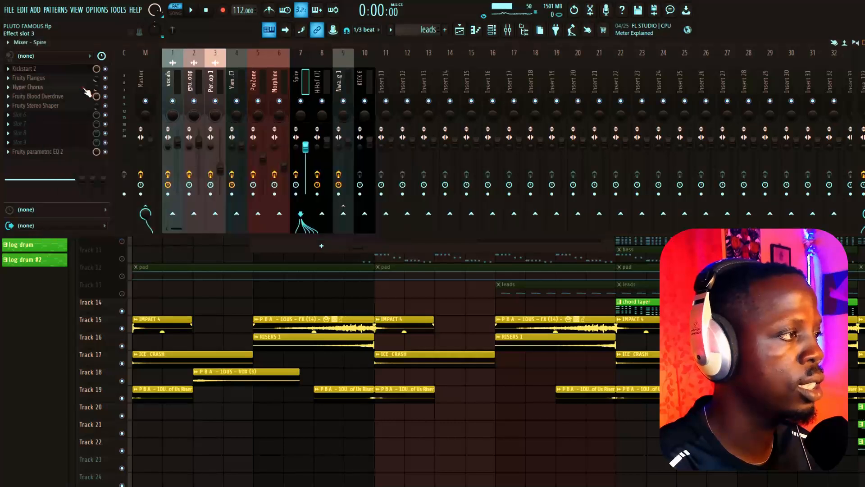
Examine the Fruity Blood Overdrive, Fruity Stereo Shaper and Fruity Parametric EQ 2 effects on the Spire mixer track, and return to the playlist.
click(72, 96)
click(72, 94)
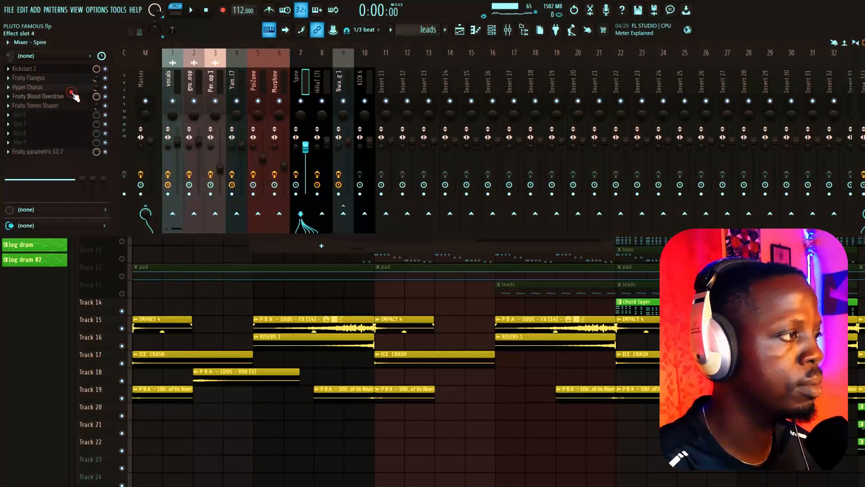
click(63, 105)
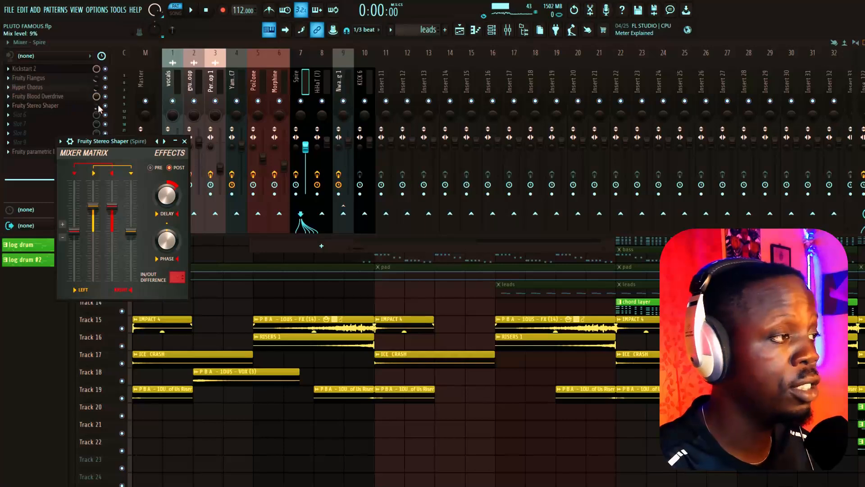
click(61, 105)
click(56, 151)
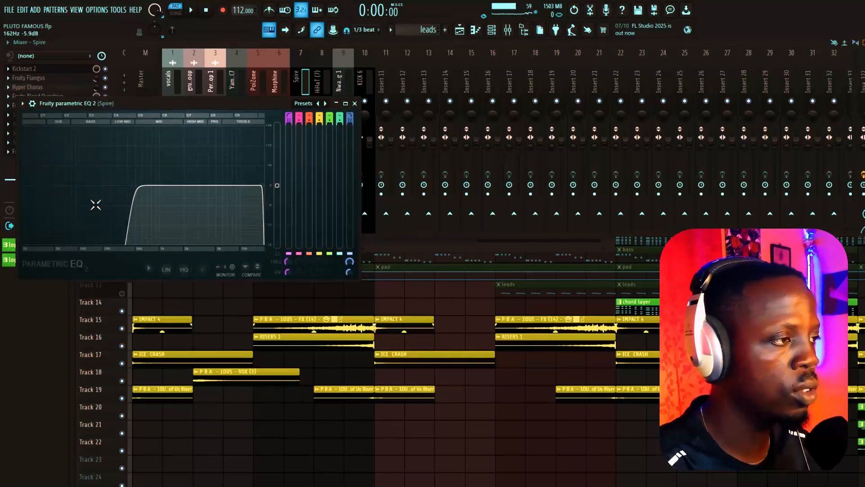
key(F5)
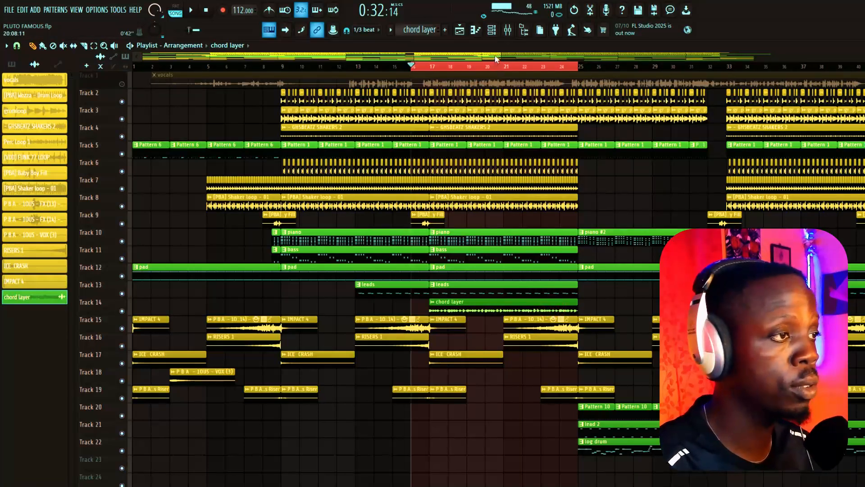
Examine the patches of the chord layer pattern's two JV-1080 instruments and the effects on their Yamaha C7 mixer track.
click(492, 30)
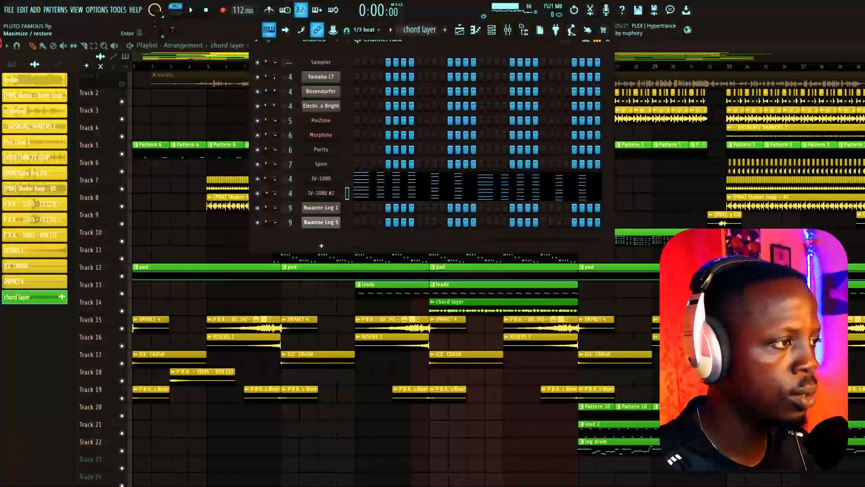
click(315, 181)
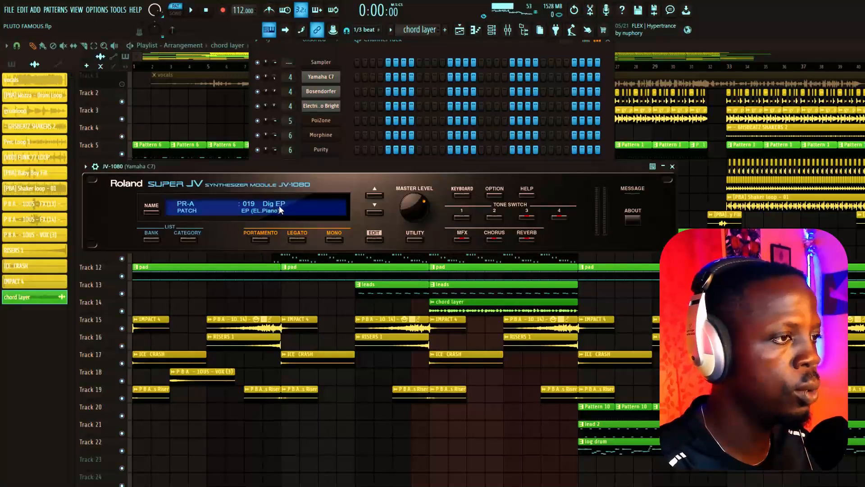
click(672, 167)
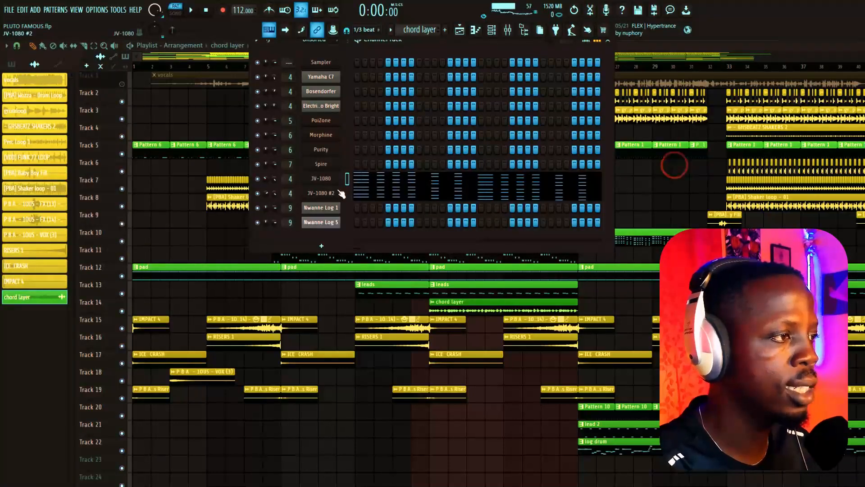
click(323, 195)
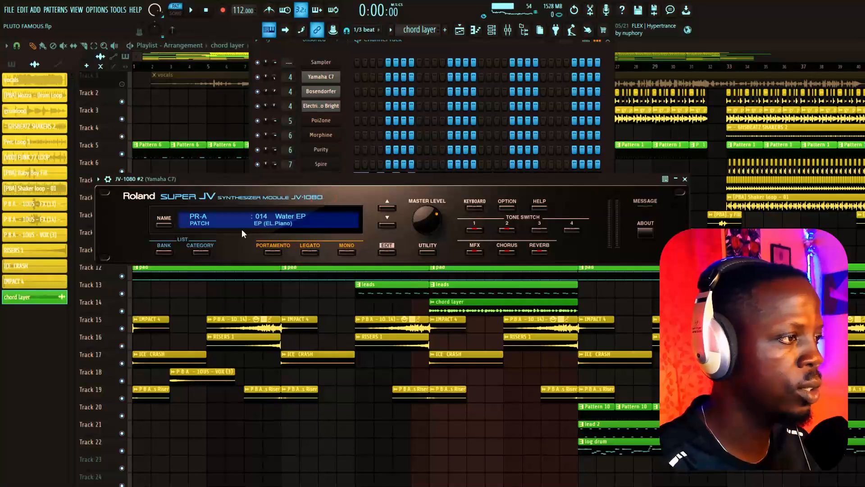
click(684, 179)
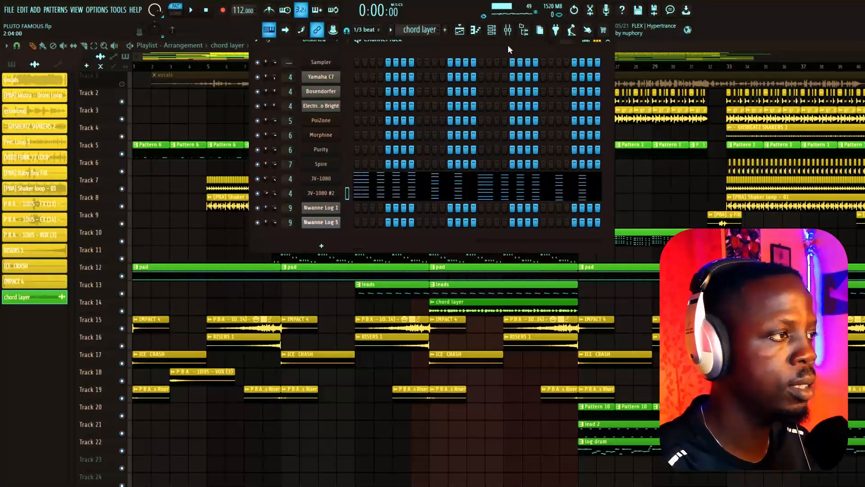
click(510, 32)
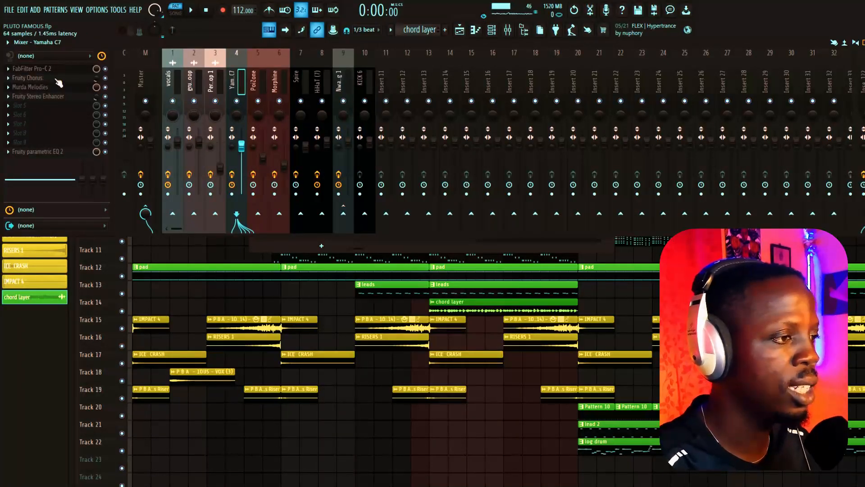
key(F9)
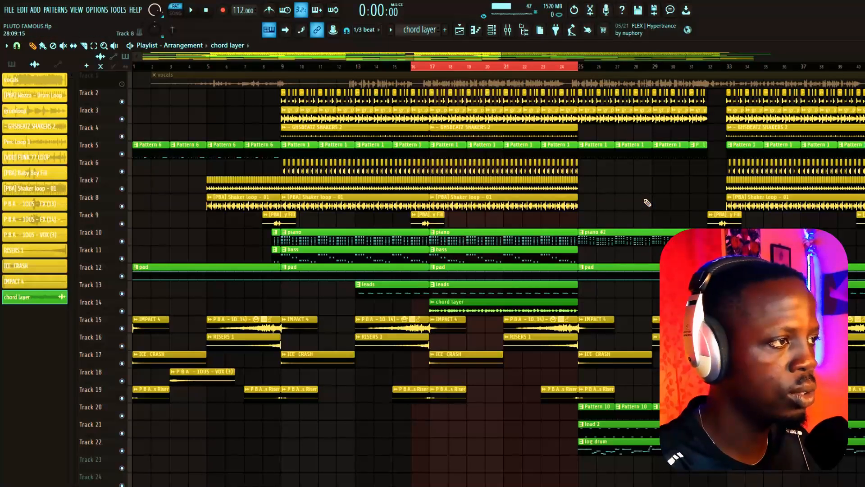
Play the arrangement section from bar 25 to bar 33 and stop playback.
drag(413, 59, 512, 54)
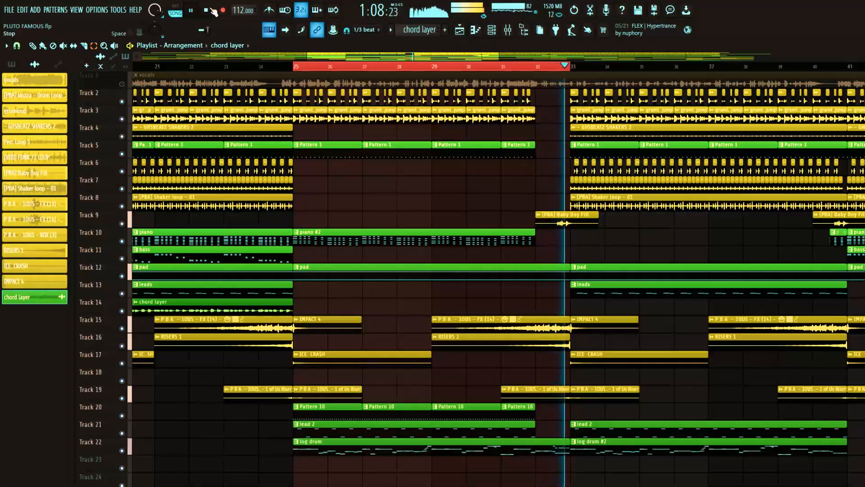
click(206, 10)
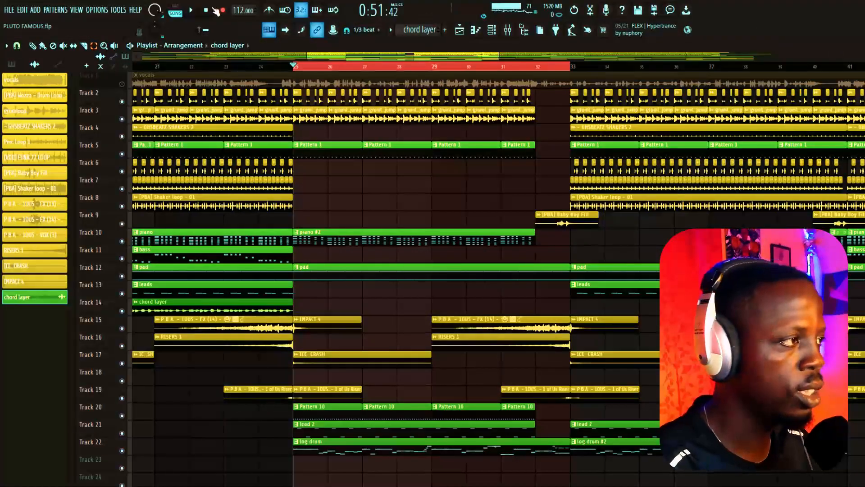
Examine the log drum pattern's notes in the piano roll and its Nwanne Log 1 and Nwanne Log 5 instruments.
click(35, 46)
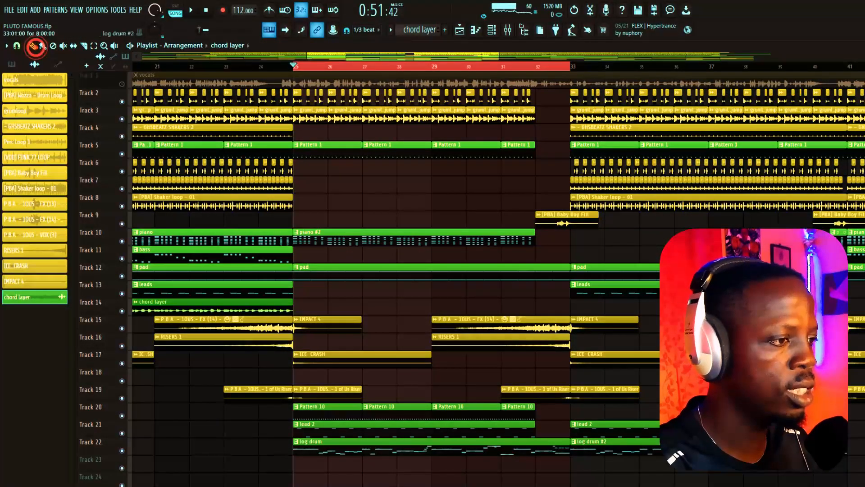
click(561, 443)
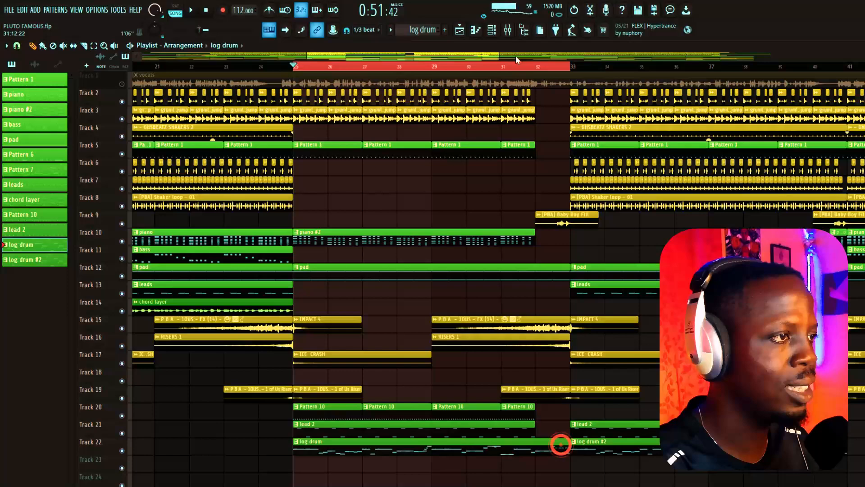
click(492, 31)
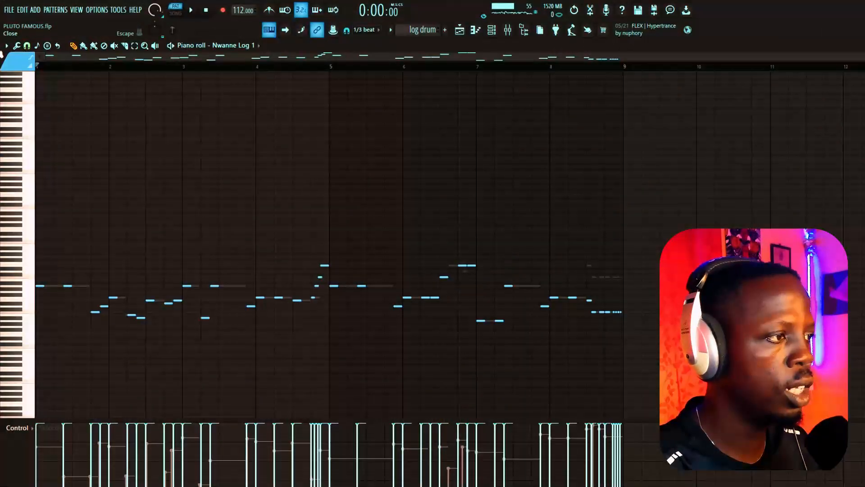
key(Escape)
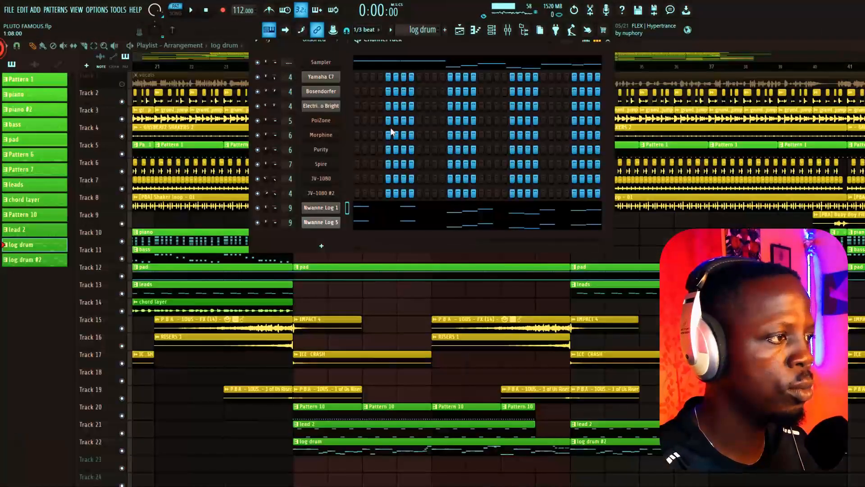
click(320, 209)
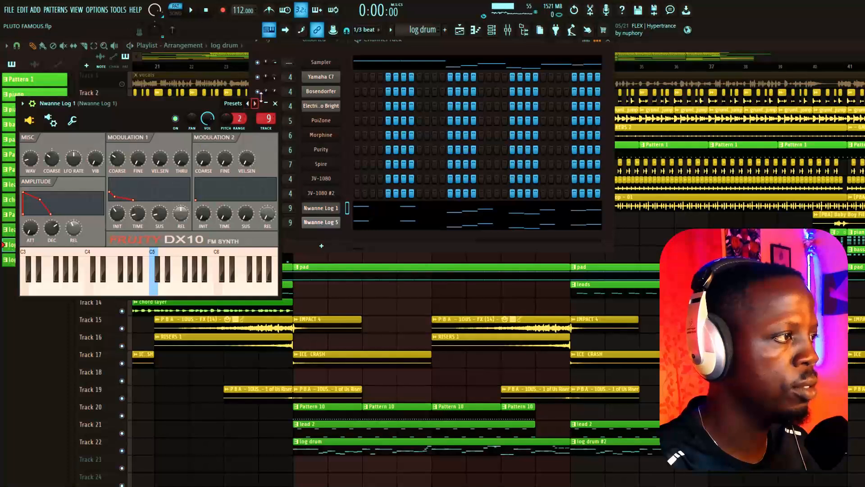
click(275, 104)
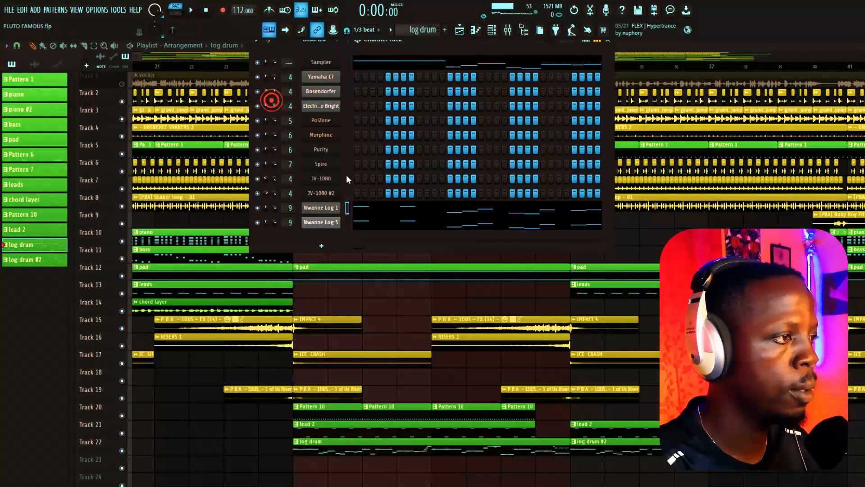
click(338, 223)
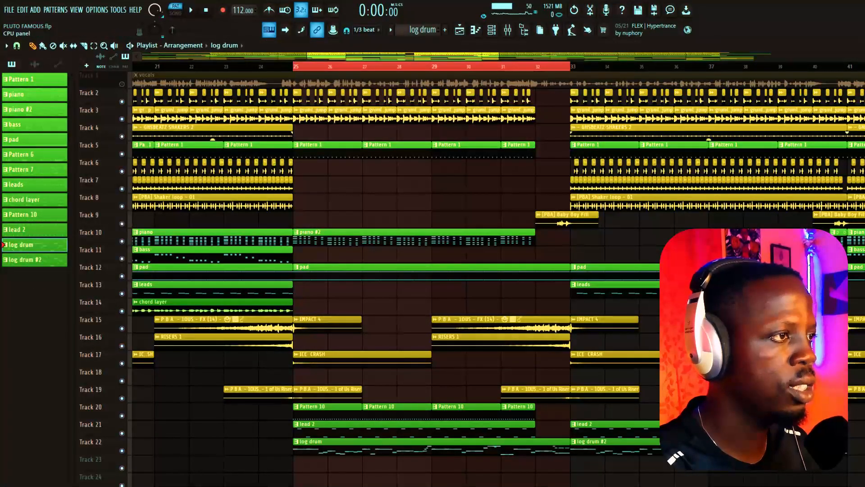
Examine the Transient Processor, FabFilter Saturn 2, Fruity Limiter and Fruity Parametric EQ 2 effects on the Nwanne Log 1 mixer track.
click(508, 30)
click(58, 73)
click(55, 71)
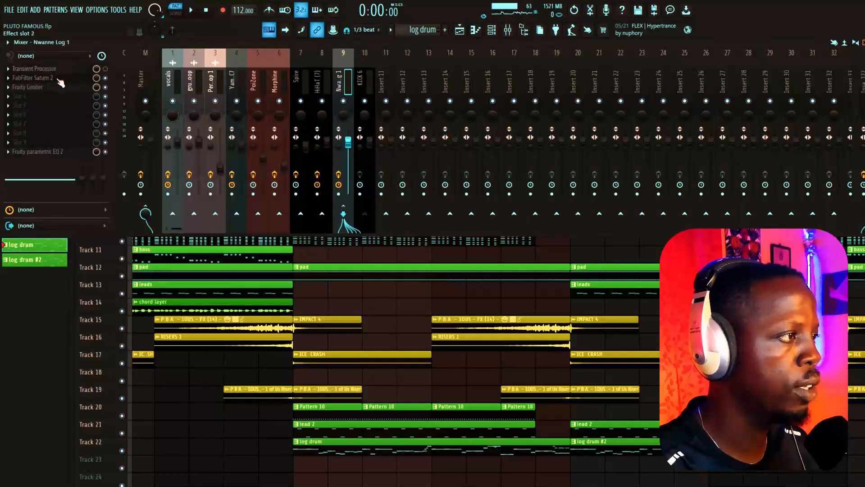
click(58, 79)
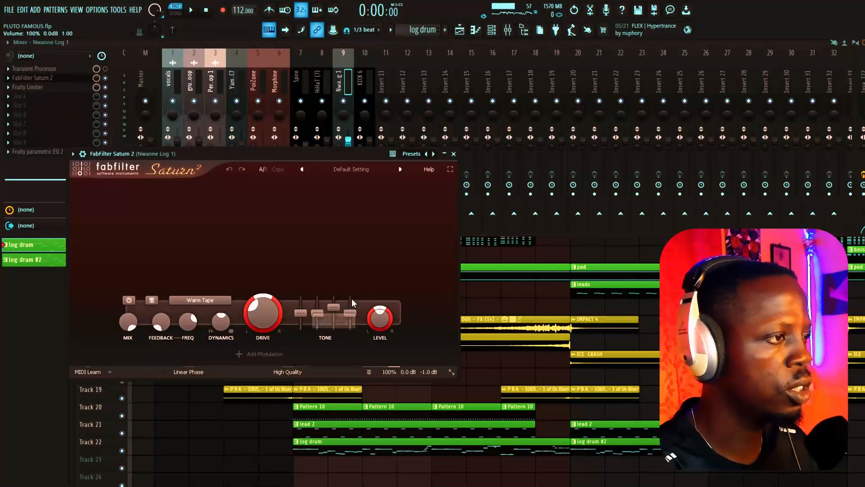
click(454, 154)
click(48, 87)
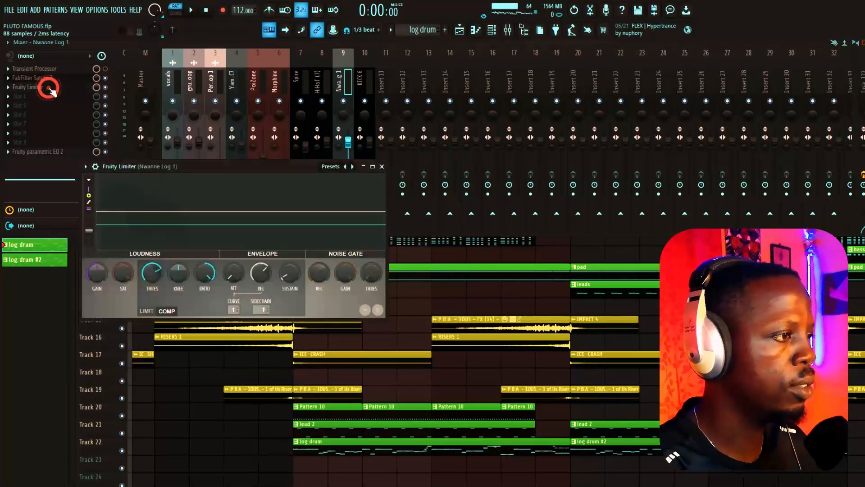
click(51, 90)
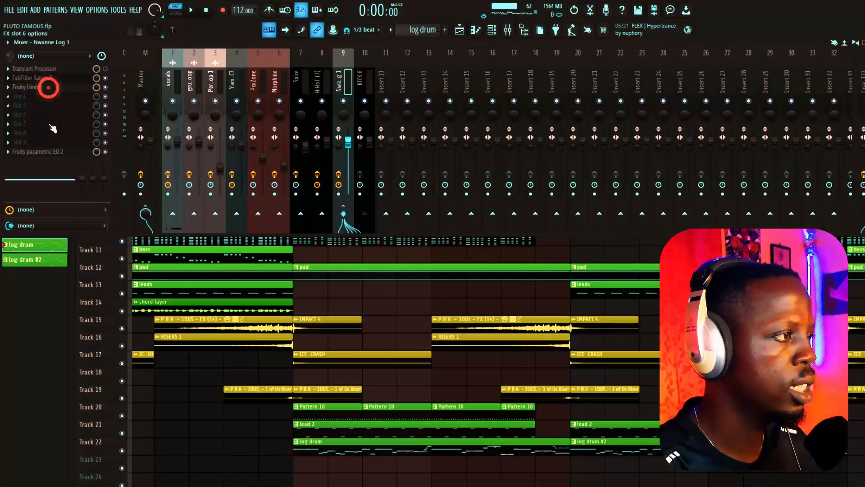
click(50, 152)
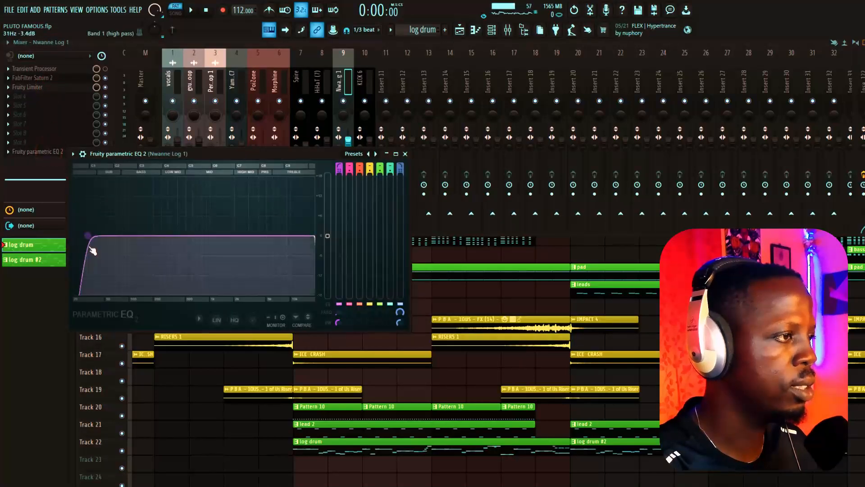
click(405, 153)
key(F9)
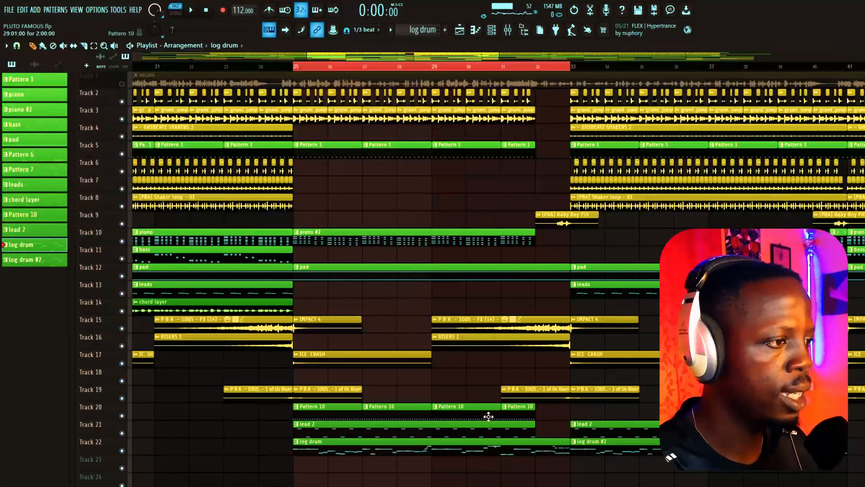
Examine the lead 2 pattern's Spire preset and the effects chain on its mixer track.
click(486, 424)
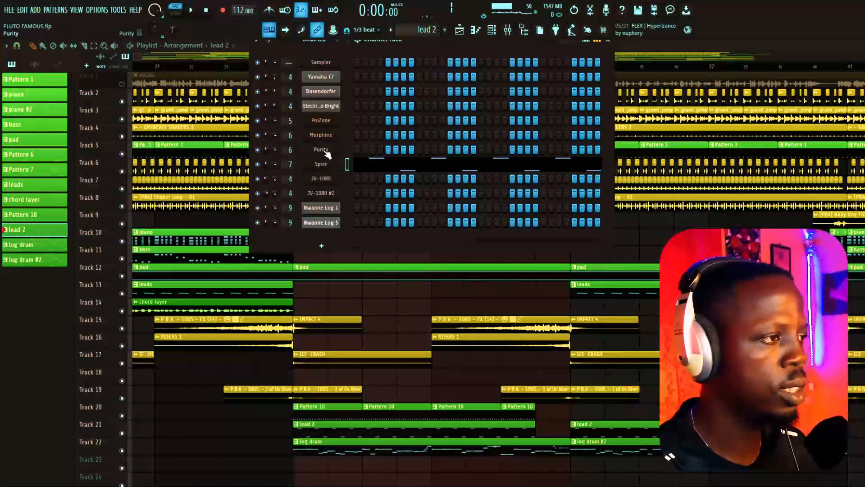
click(321, 163)
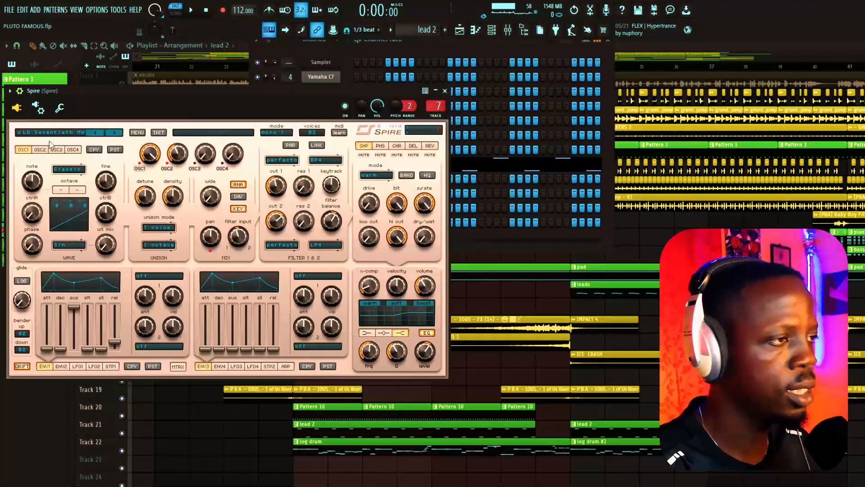
click(445, 91)
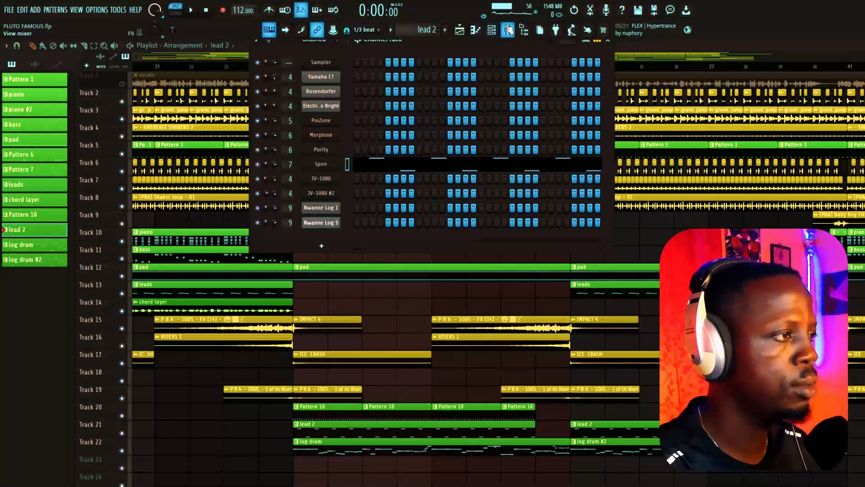
click(507, 30)
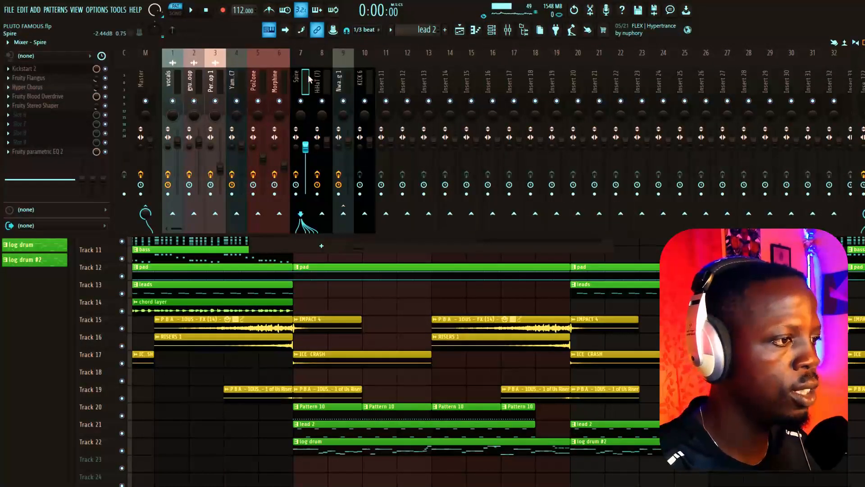
Open Pattern 10 from Track 20 of the playlist and play it on its own.
click(660, 321)
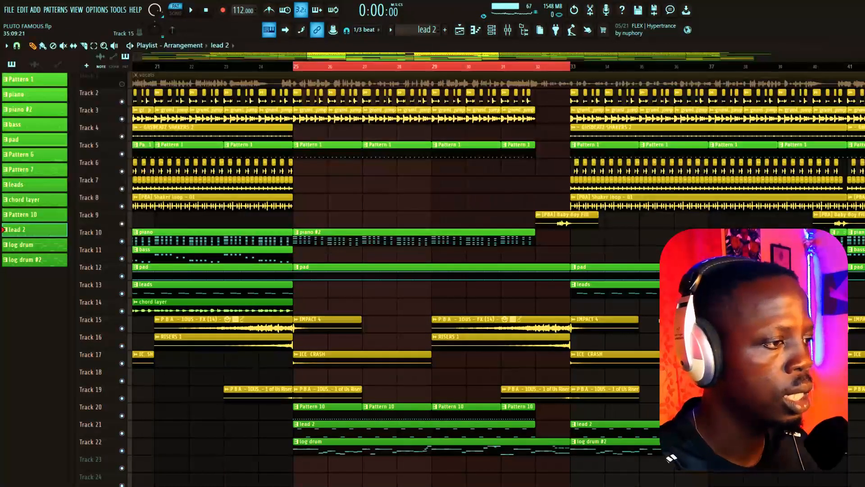
scroll(458, 259, down, 2)
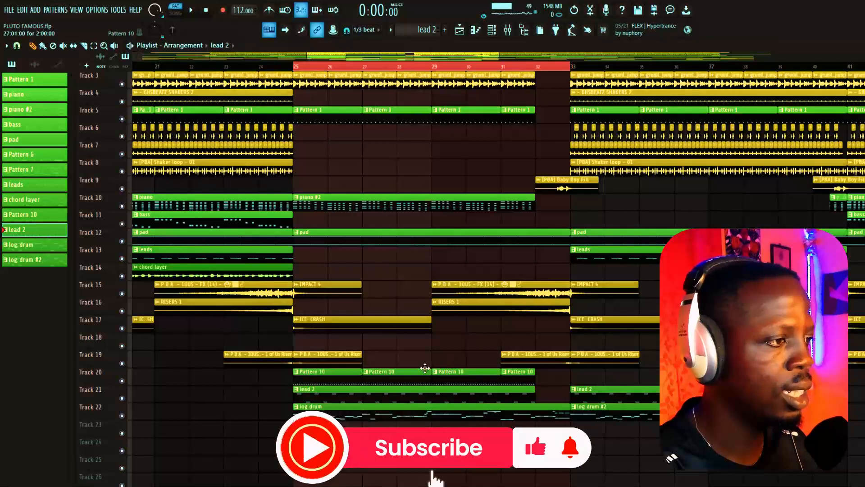
double_click(421, 370)
click(192, 10)
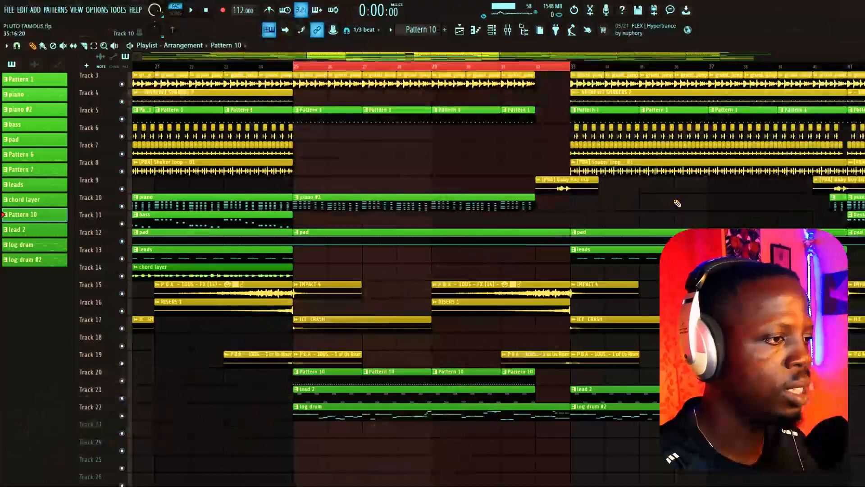
Play the arrangement section from bar 32 to bar 41 and stop playback.
scroll(677, 206, down, 1)
scroll(677, 205, up, 2)
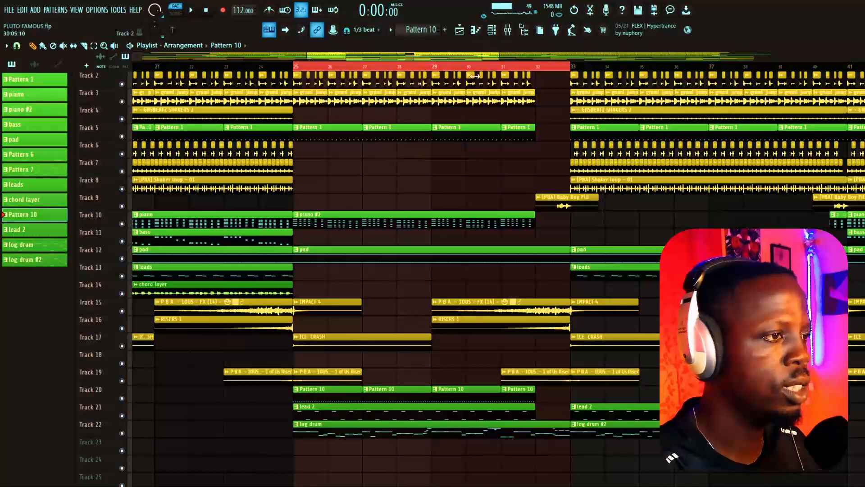
drag(466, 56, 523, 56)
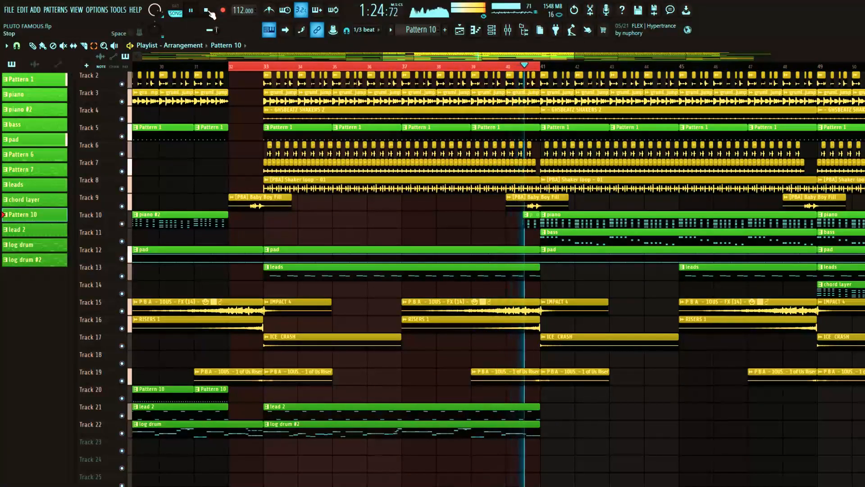
click(213, 13)
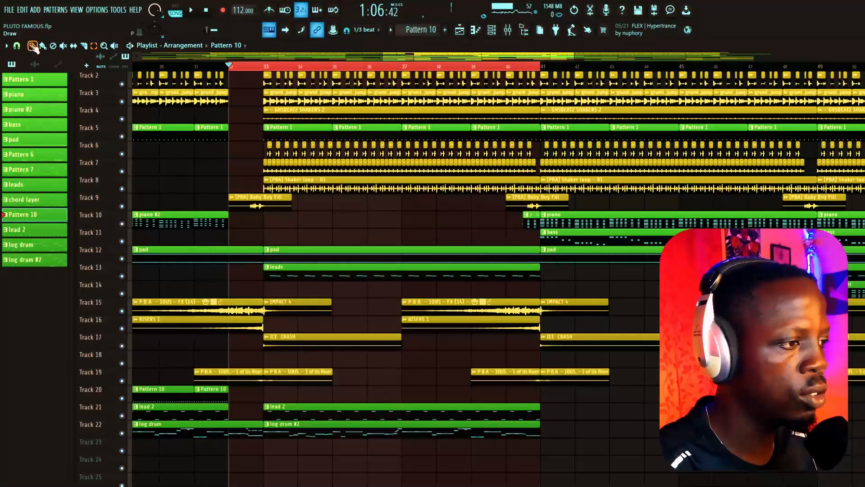
Play the log drum #2 pattern in the piano roll and examine its Nwanne Log 1 and Nwanne Log 5 channels.
click(191, 9)
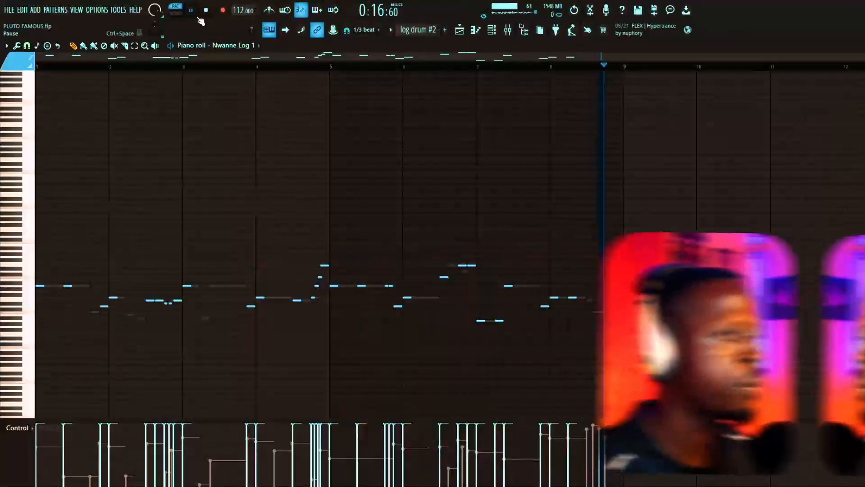
key(space)
click(859, 45)
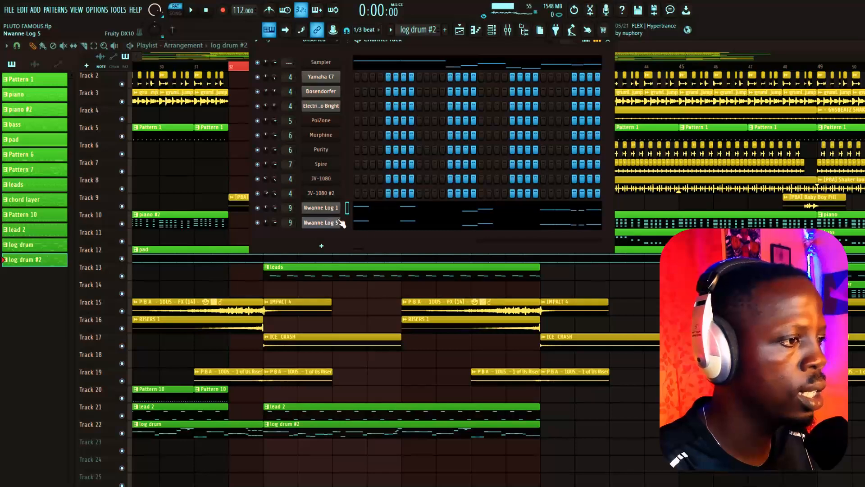
key(F6)
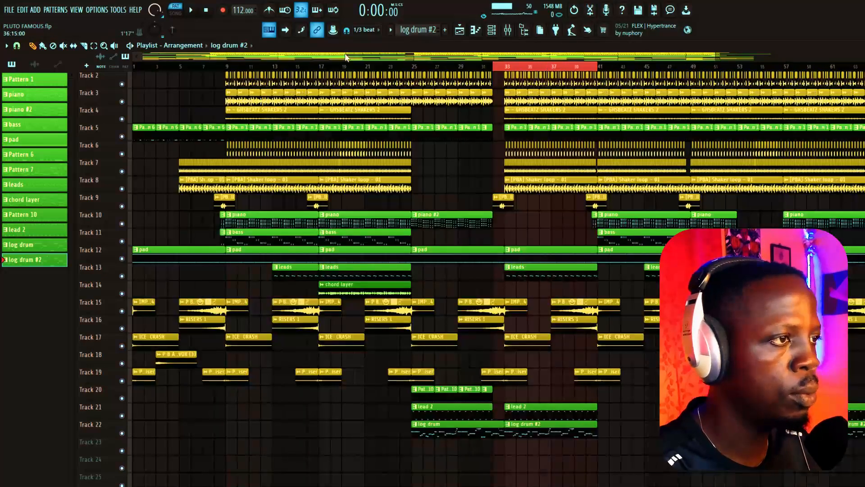
Replace the chord layer pattern clip at bar 49 on Track 14 with the chord layer audio clip, placed at bar 45.
scroll(611, 69, down, 3)
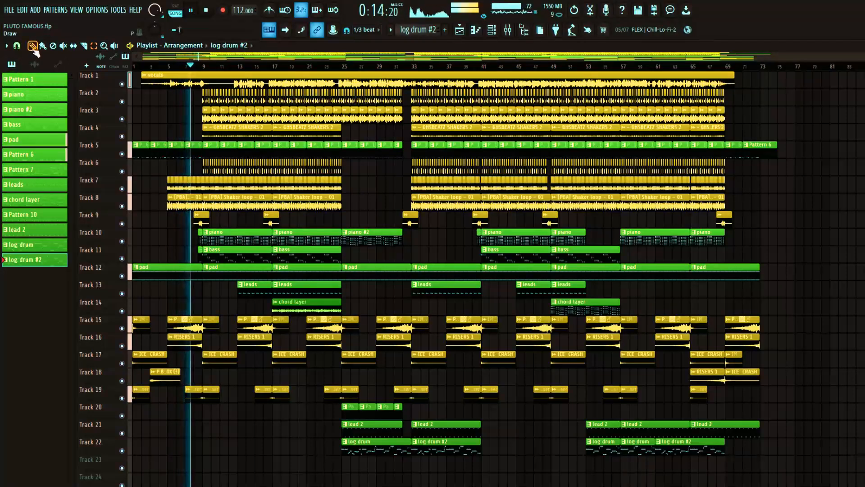
right_click(586, 303)
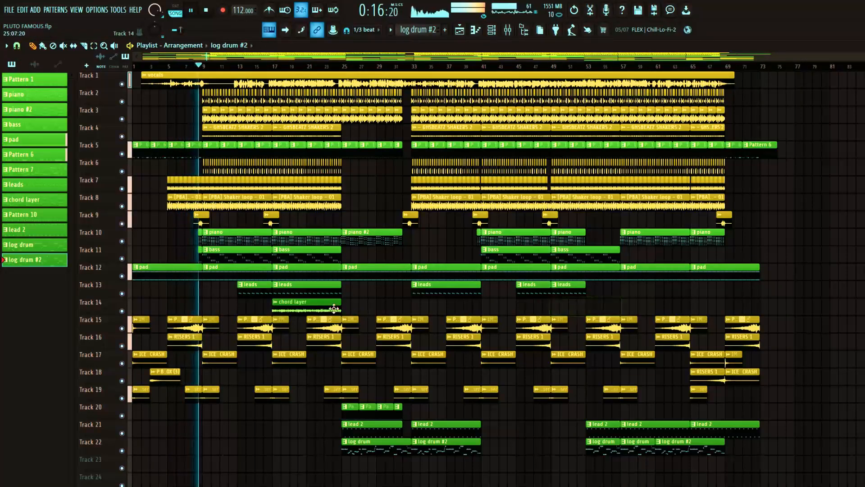
click(314, 309)
click(522, 307)
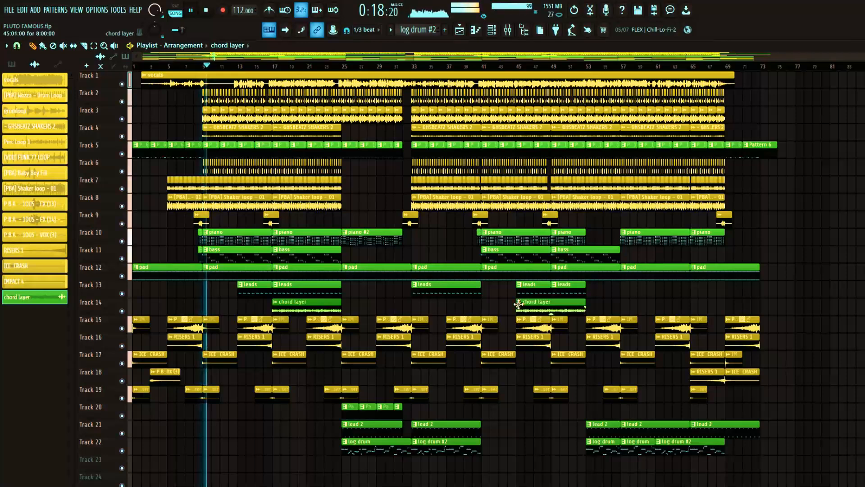